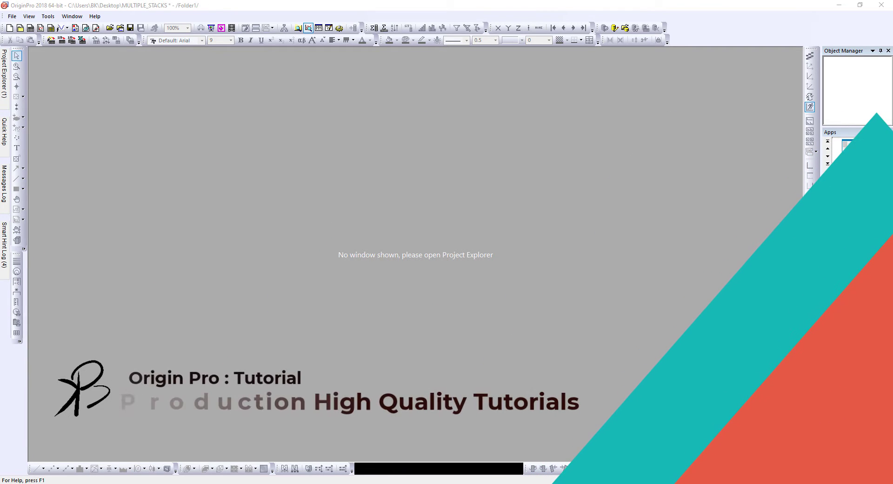
Open MULTIPLE_STACKS.opju, discarding unsaved changes to the current project.
click(28, 6)
click(15, 16)
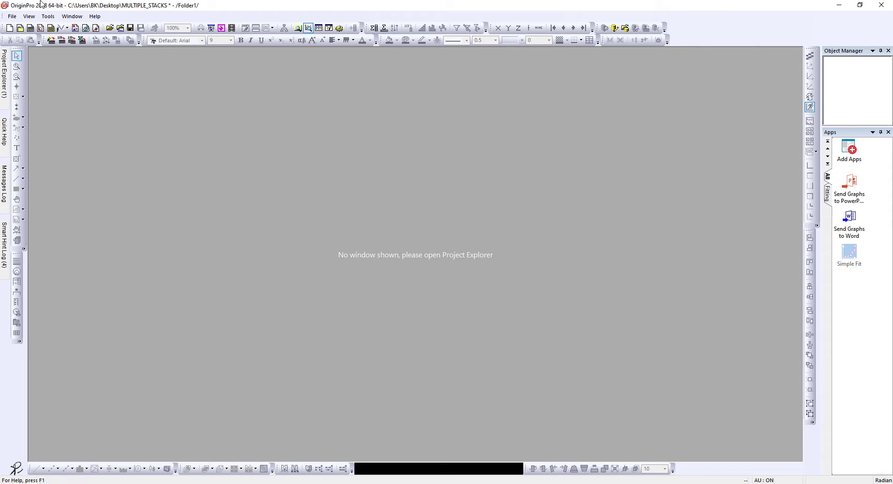
click(29, 16)
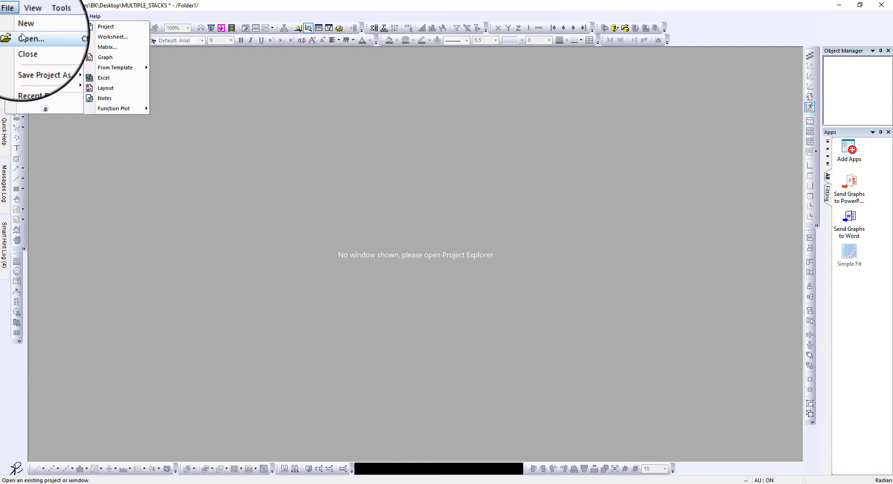
click(12, 16)
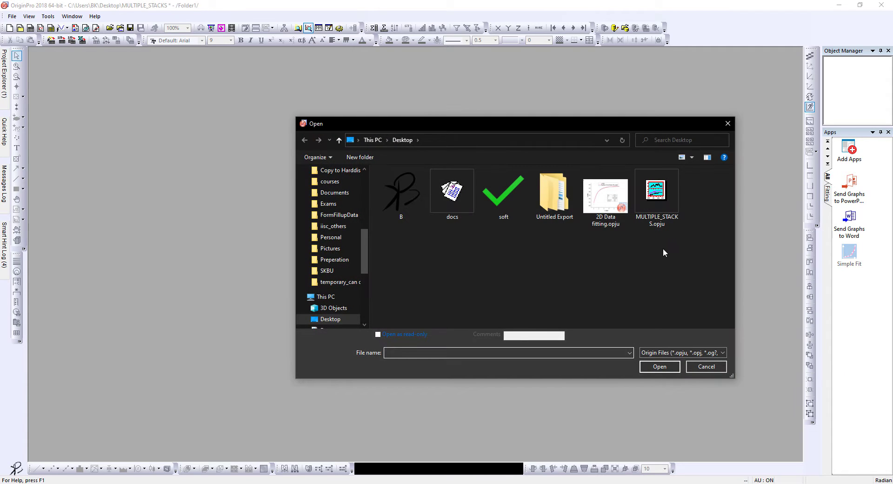
click(657, 190)
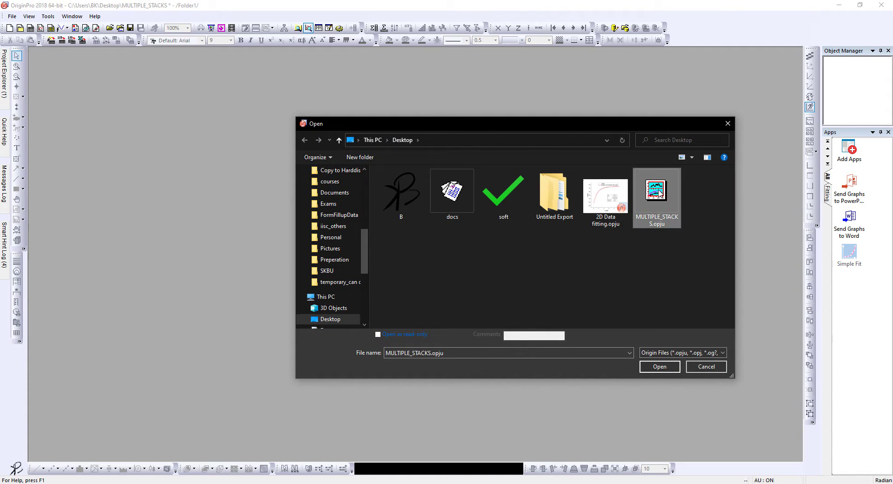
click(659, 366)
click(456, 265)
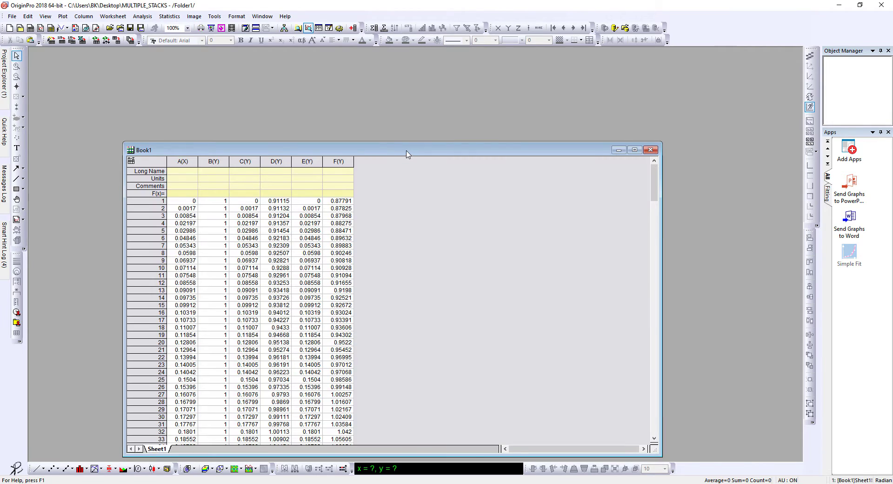
Move and enlarge the Book1 window, then add a new empty column.
drag(404, 151, 303, 70)
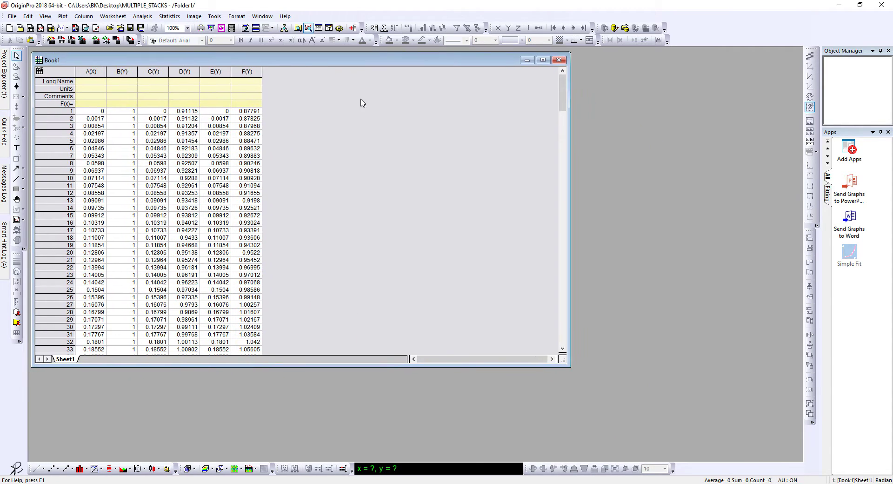
drag(571, 376, 635, 463)
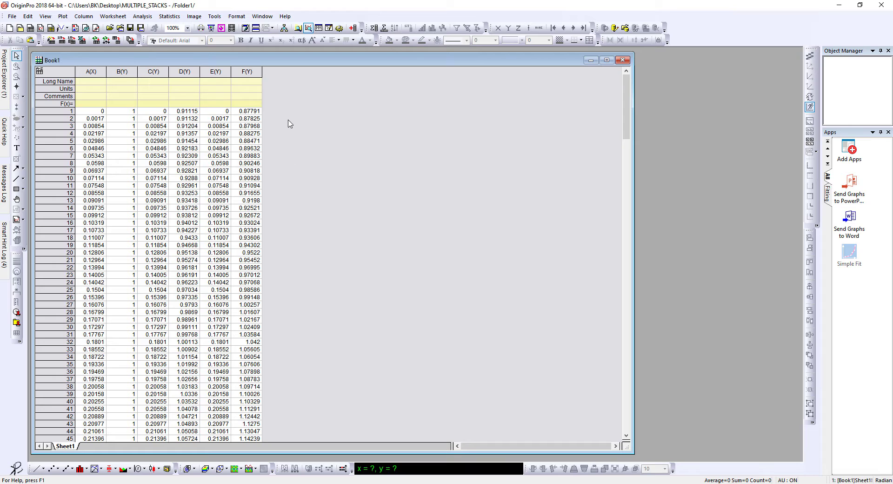
right_click(307, 132)
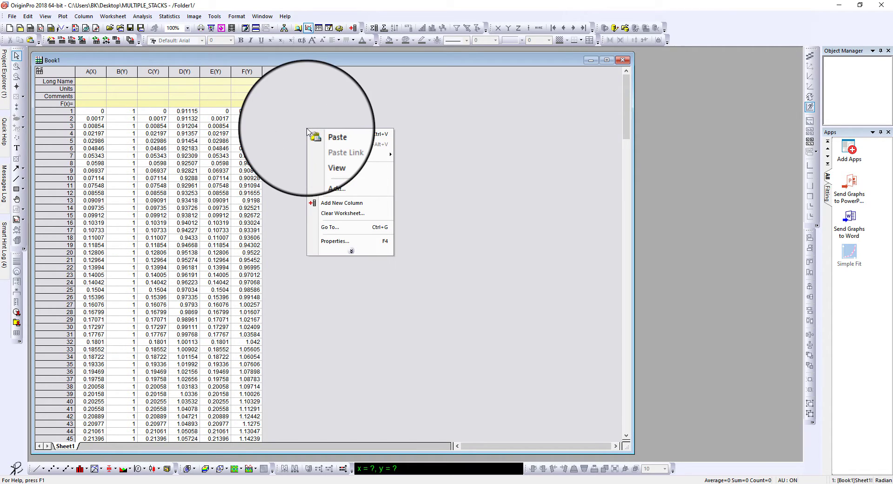
click(352, 203)
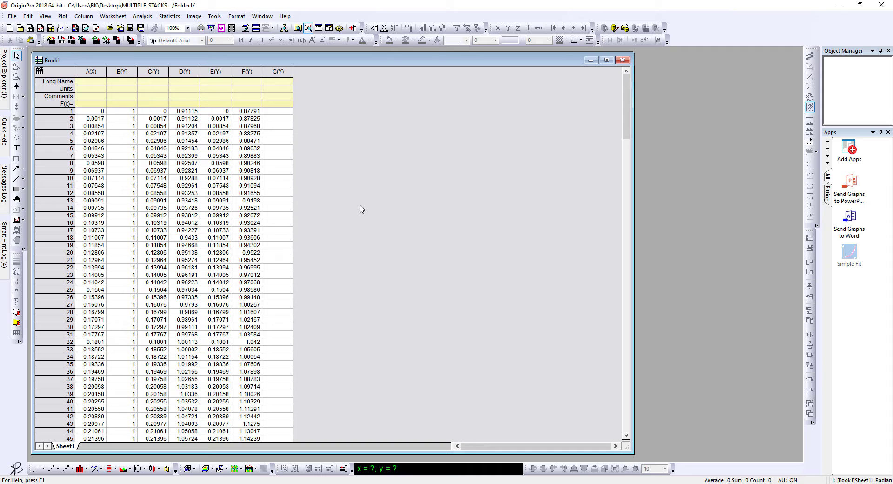
Delete the extra column G, leaving columns A through F.
click(278, 71)
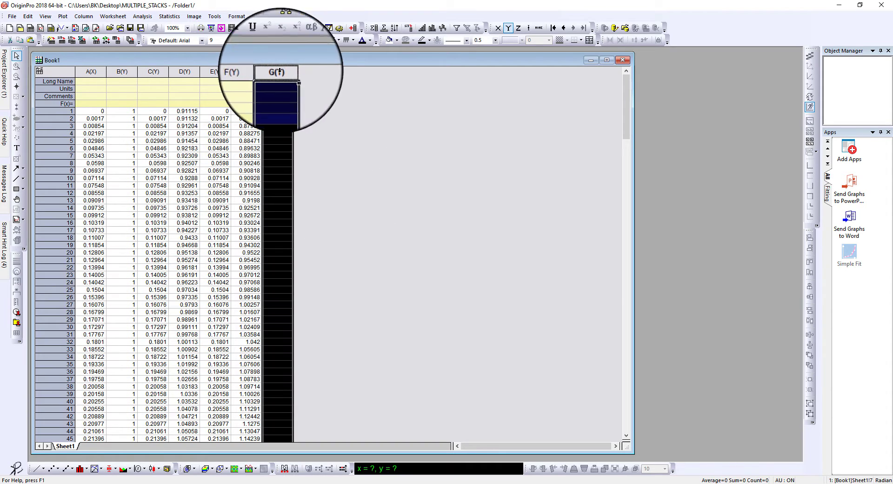
right_click(277, 71)
click(326, 118)
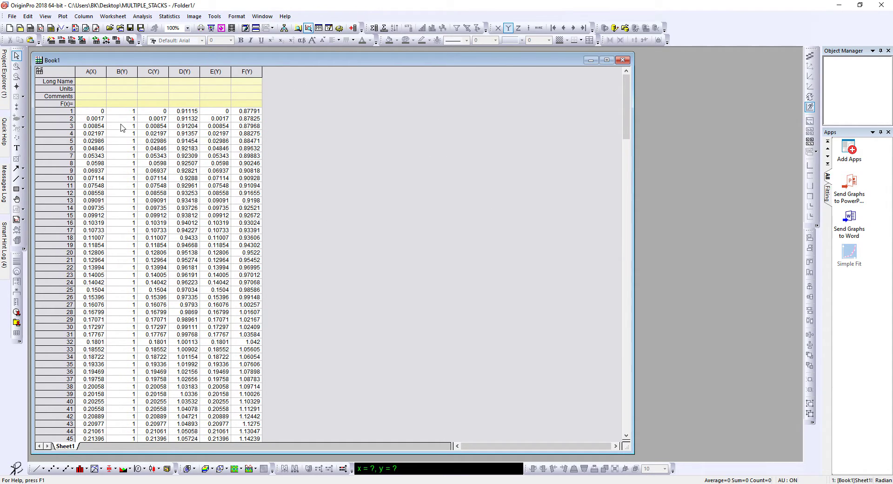
Set columns C and E as X columns, forming pairs A–B, C–D and E–F.
drag(163, 58, 171, 61)
click(161, 72)
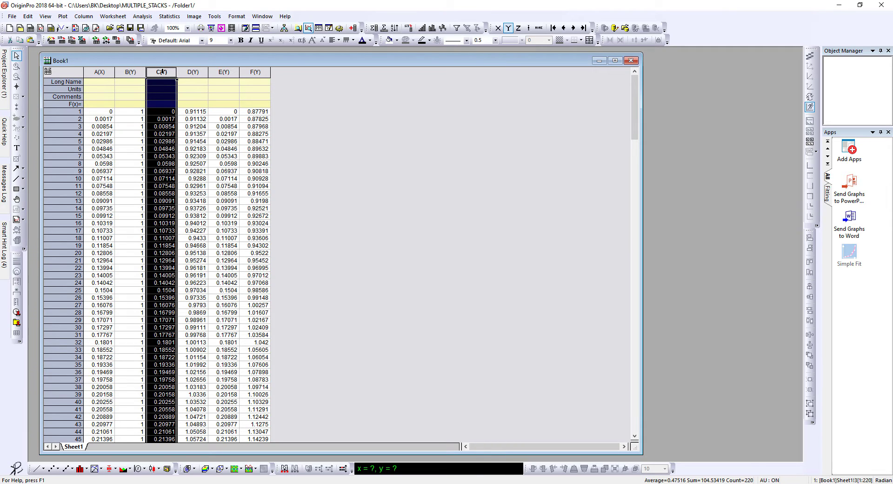
right_click(162, 72)
mouse_move(209, 129)
click(306, 131)
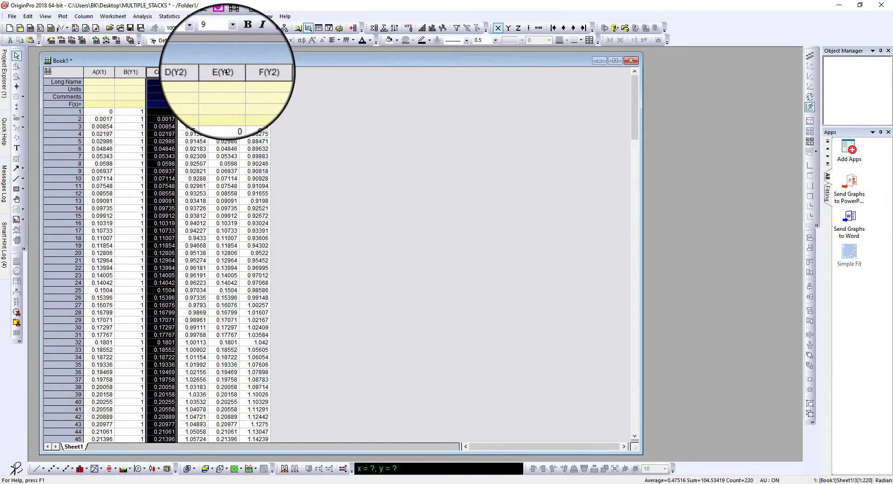
click(224, 73)
right_click(224, 73)
mouse_move(315, 125)
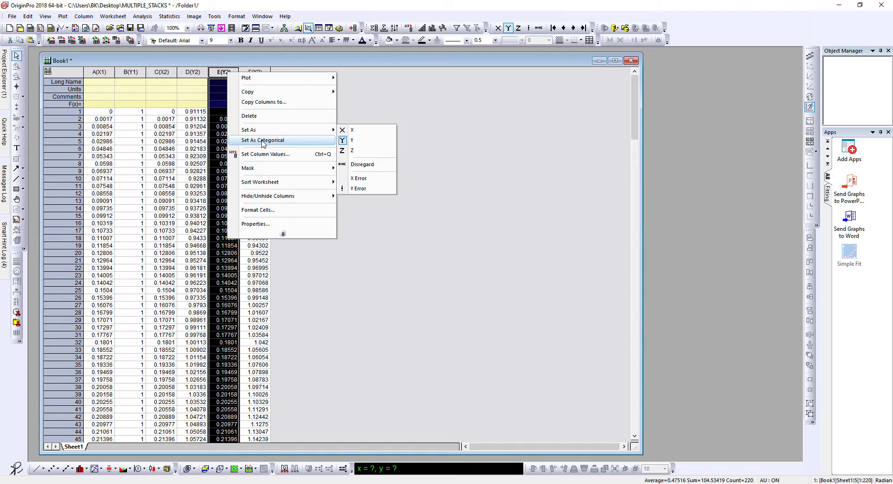
click(371, 133)
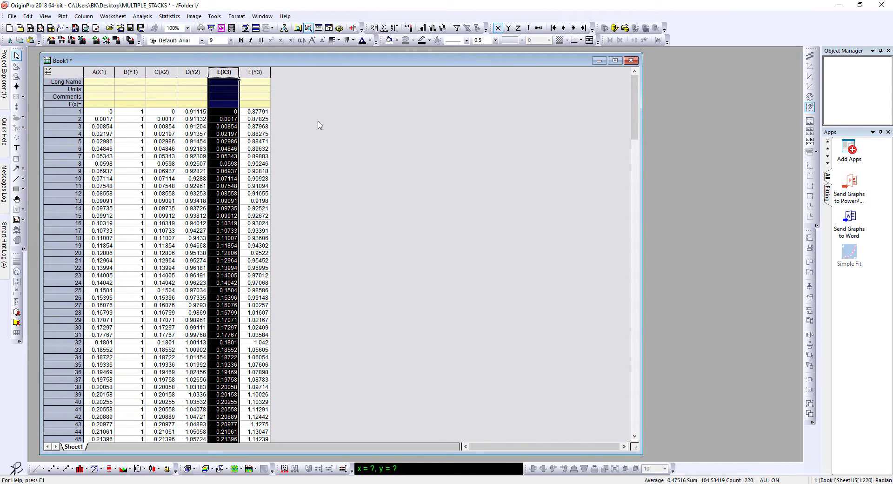
click(302, 124)
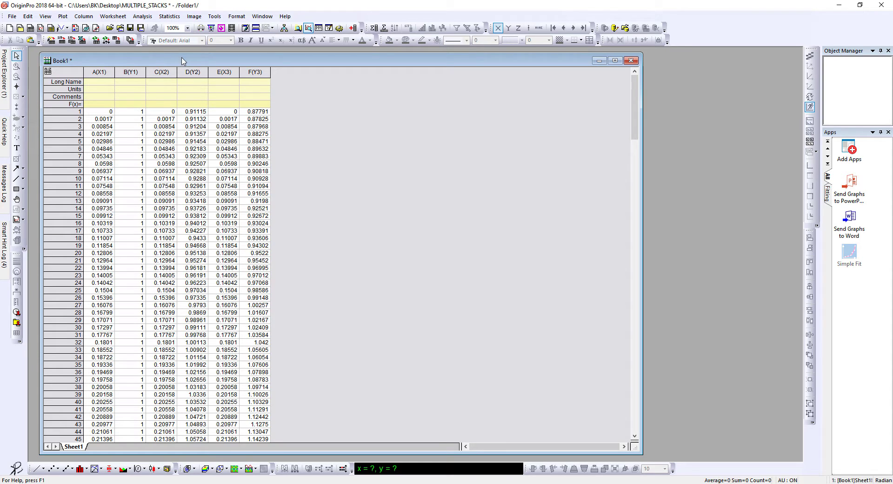
Give columns A, C and E the long name TIME.
drag(182, 57, 196, 59)
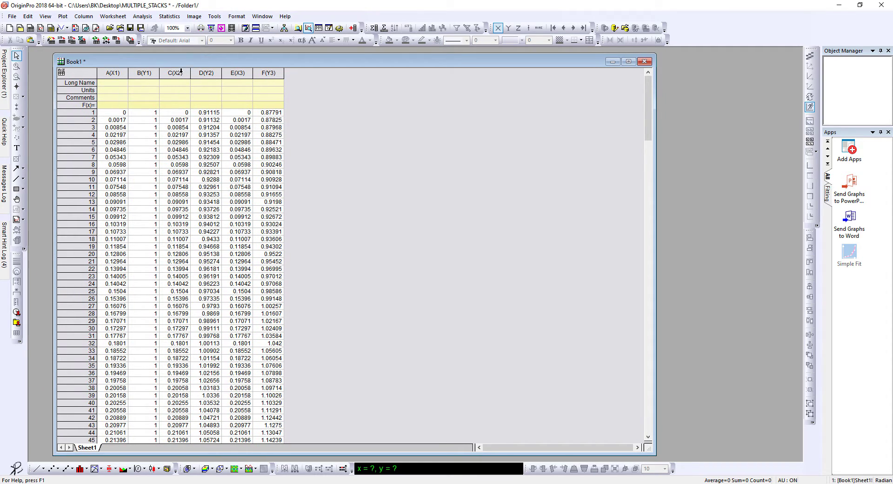
click(112, 82)
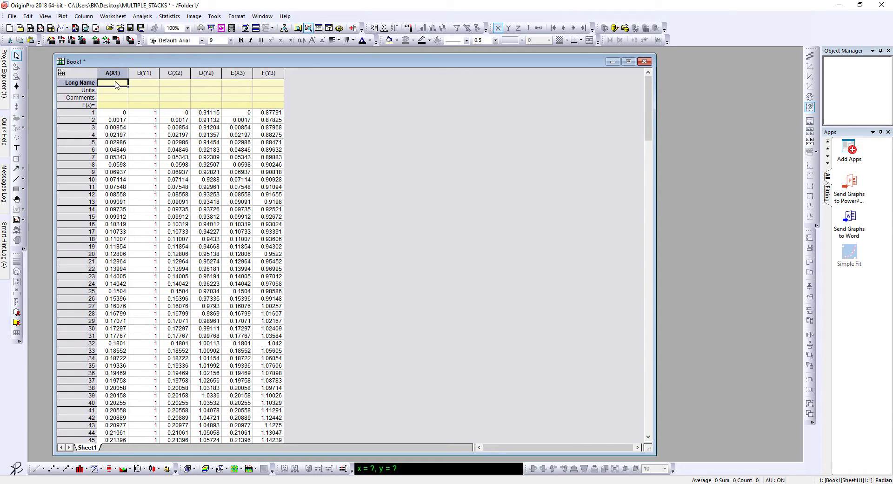
text(TIME)
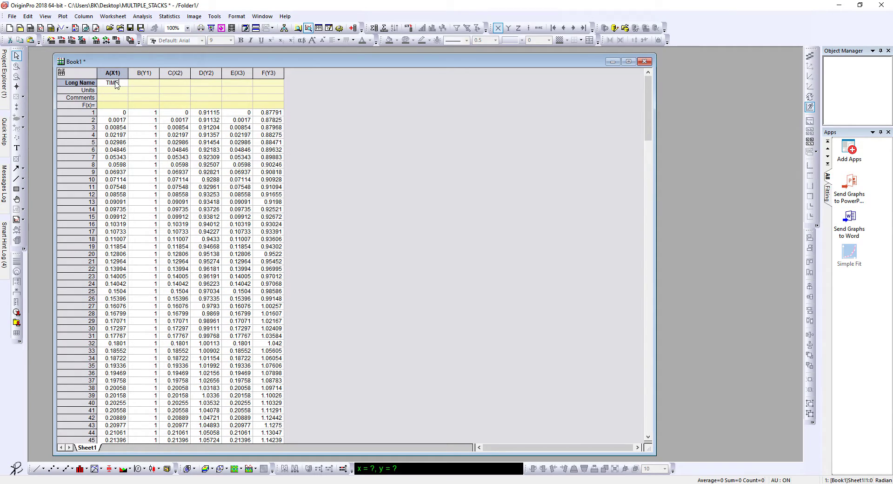
key(Return)
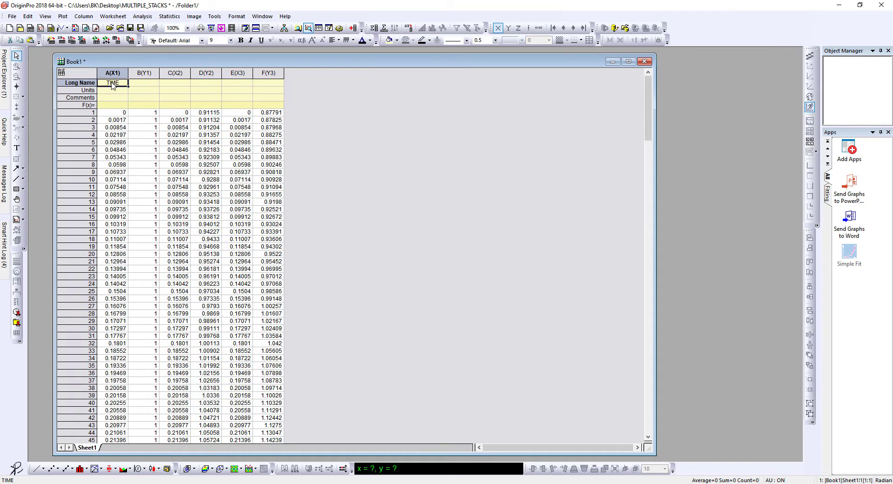
click(177, 85)
text(TIME)
click(237, 85)
text(TIME)
Name columns B, D and F 'V 1', 'V2' and 'V3'.
click(152, 86)
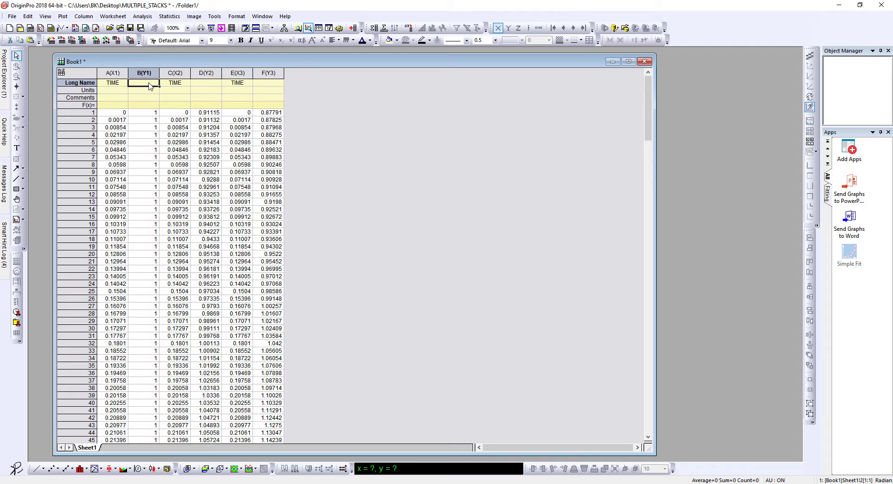
text(v)
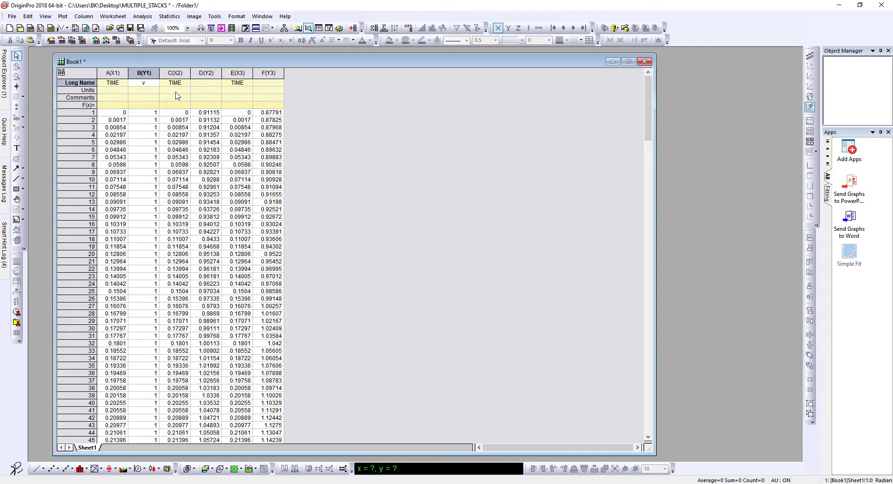
click(143, 90)
text(1)
click(197, 86)
text(V2)
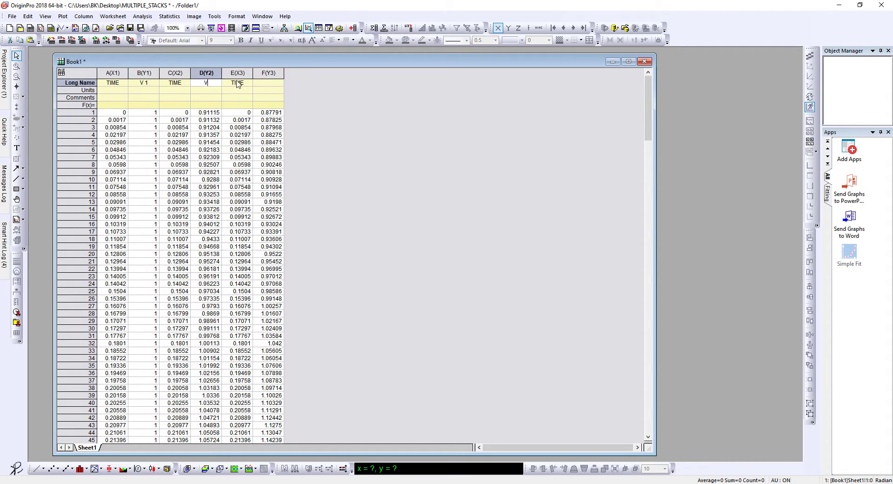
click(267, 84)
text(V3)
Set the units of columns B, D and F to Volts.
click(143, 91)
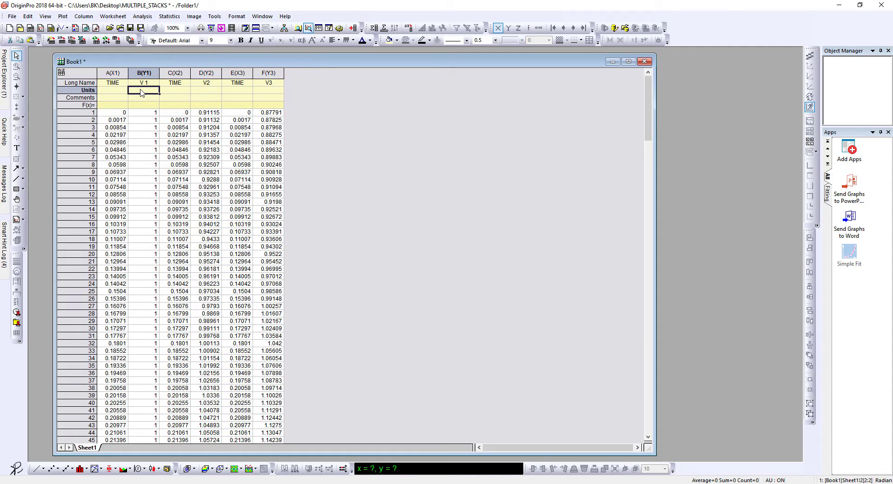
text(Volts)
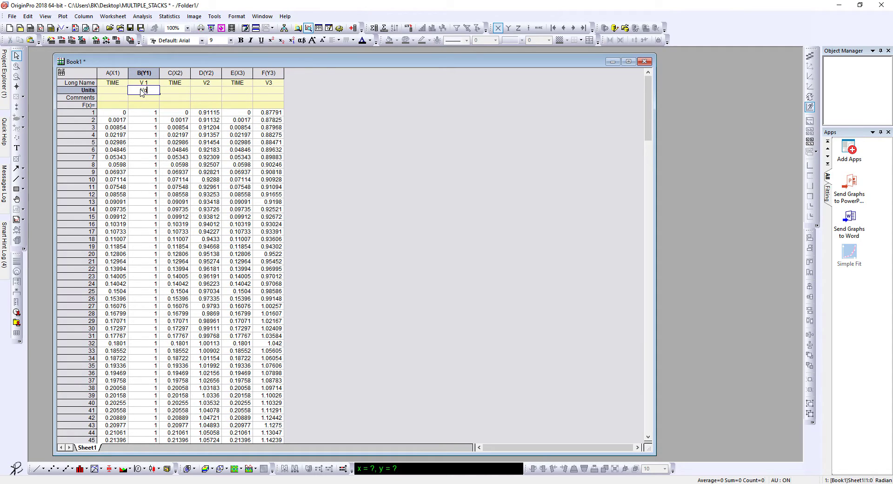
click(176, 98)
click(148, 92)
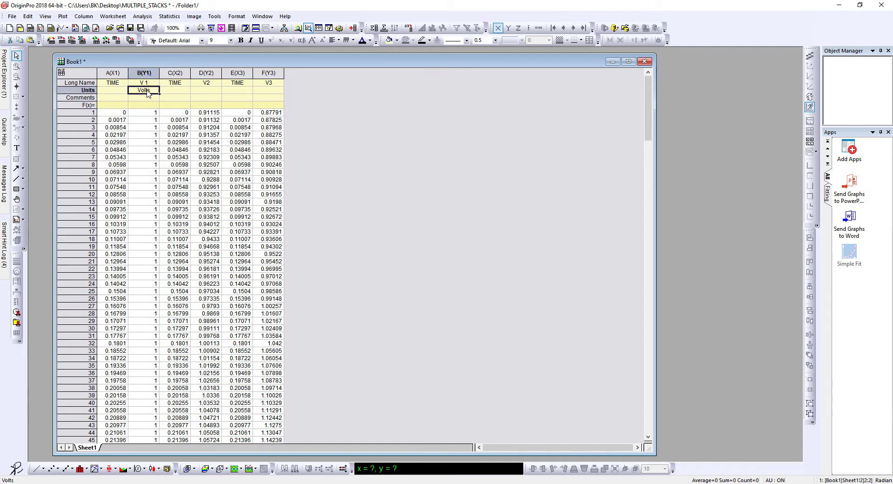
click(210, 92)
text(Volts)
click(268, 93)
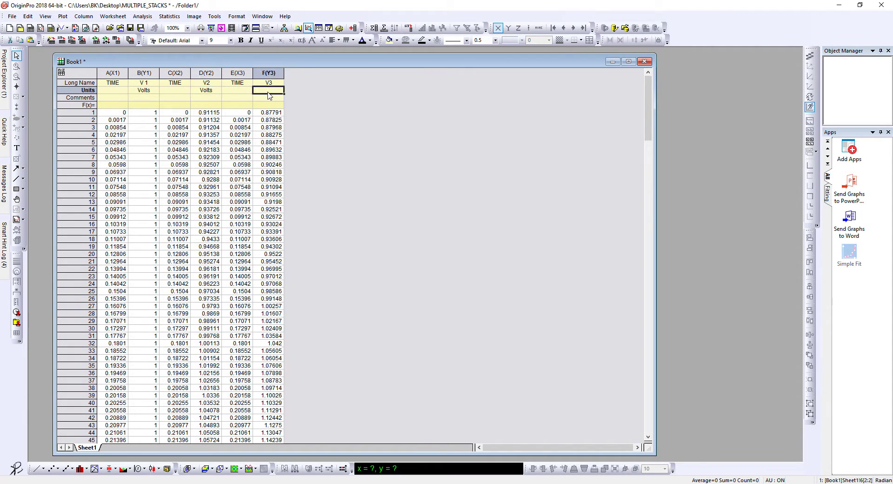
text(Volts)
click(203, 99)
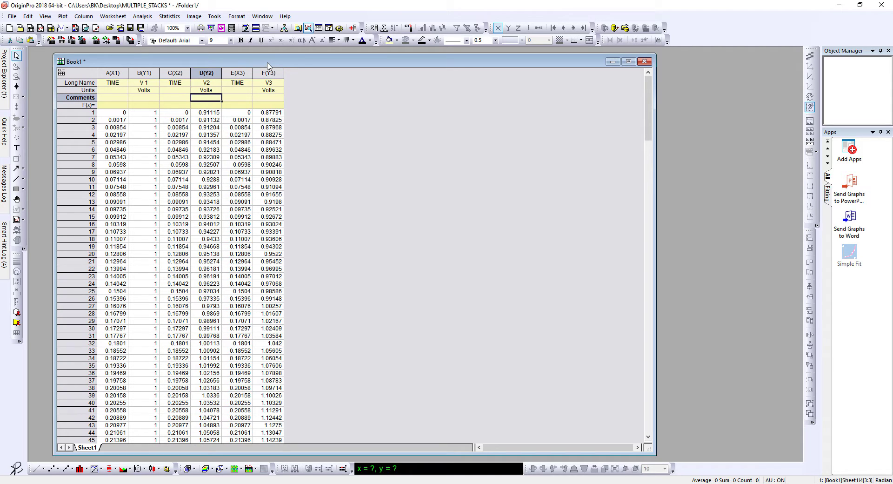
click(340, 105)
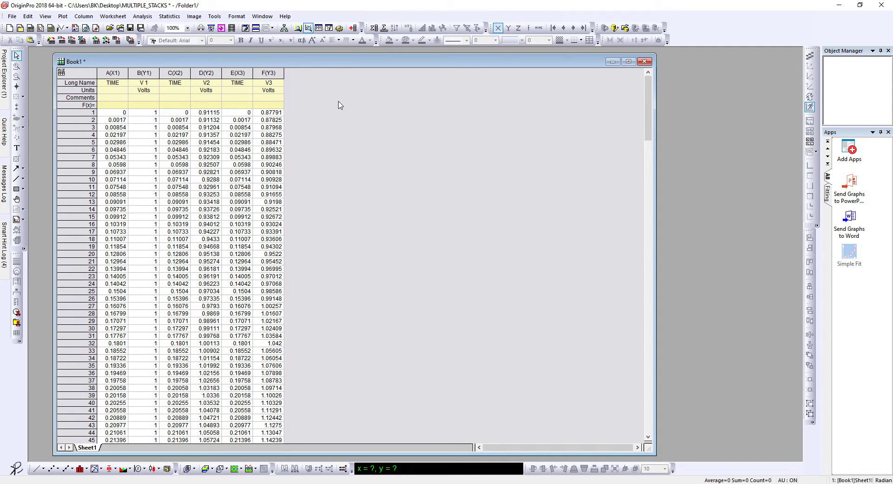
Select all six columns A–F and bring up the Multi-Y plot choices.
drag(142, 62, 159, 61)
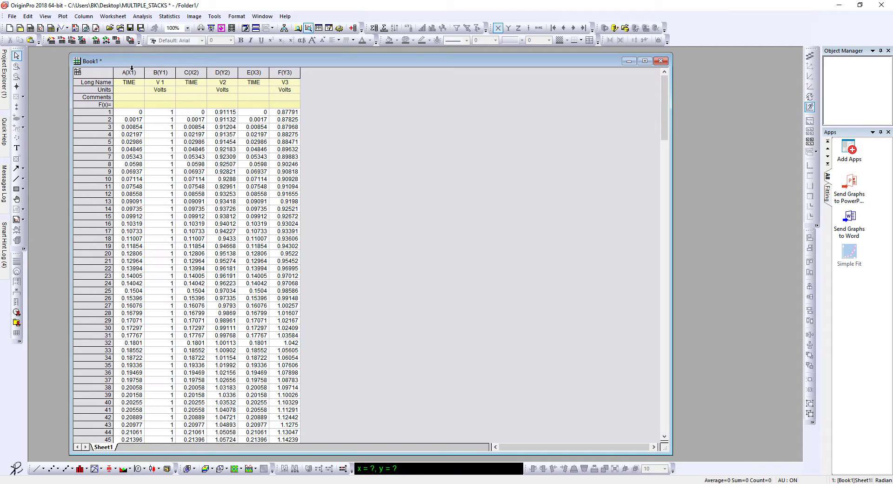
drag(125, 71, 283, 73)
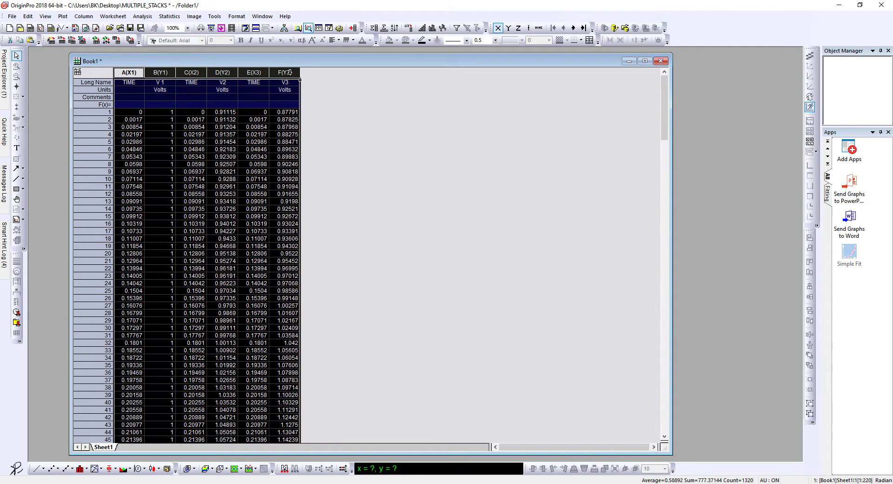
click(63, 16)
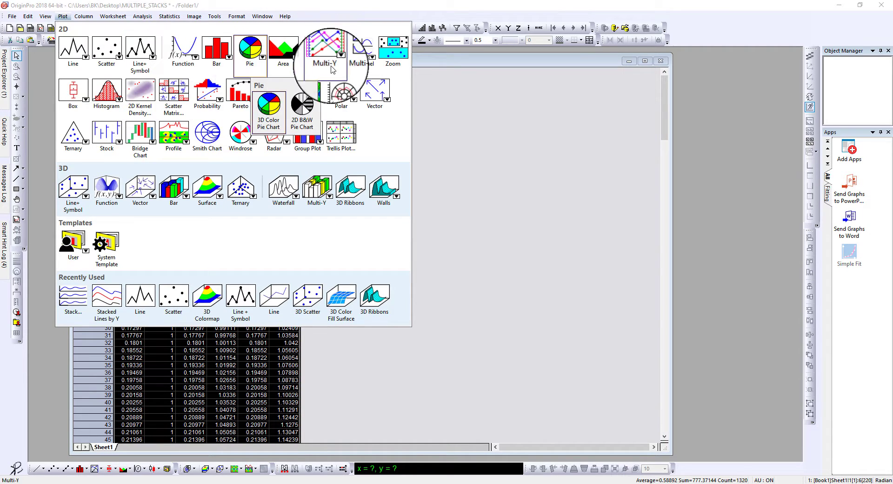
mouse_move(334, 60)
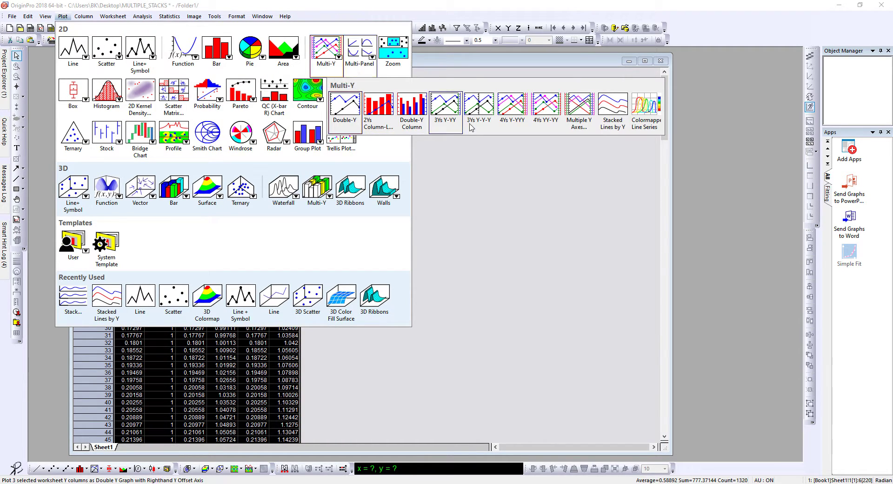
Create the Stacked Lines by Y graph, enlarge its window, and select the Y tick labels.
click(614, 111)
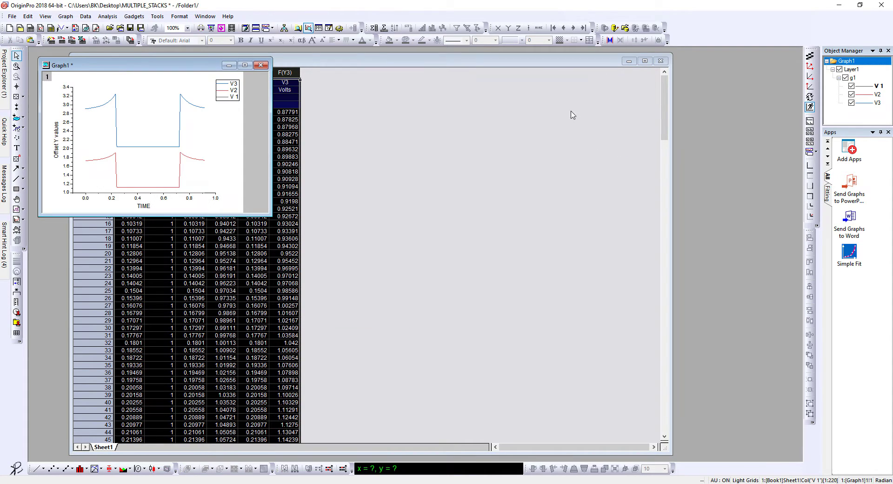
drag(198, 69, 387, 83)
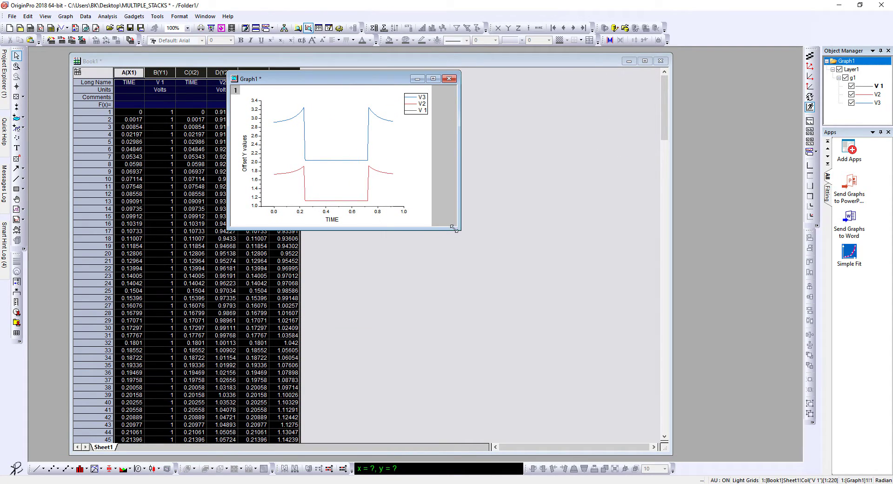
drag(459, 229, 712, 408)
drag(573, 83, 482, 78)
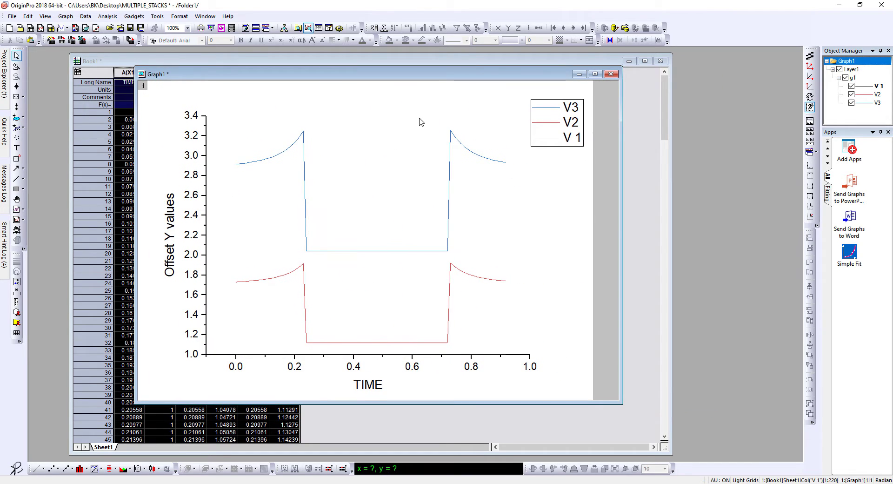
click(195, 184)
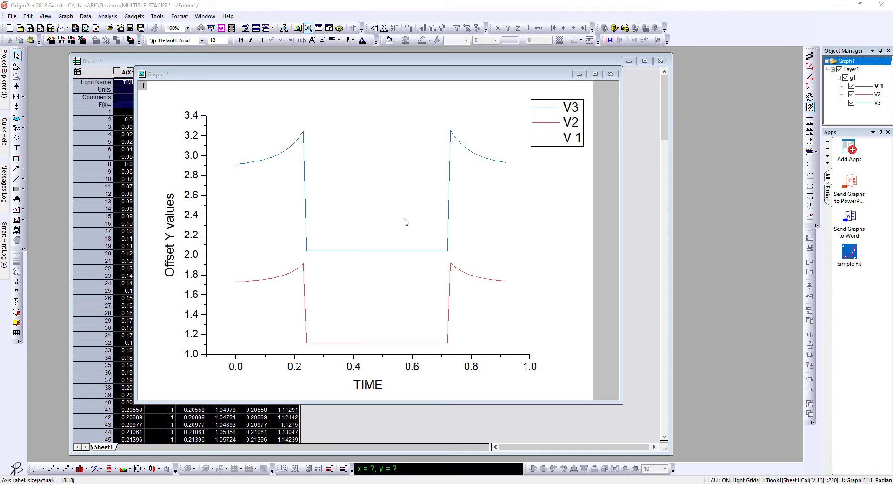
Set the Y axis scale to start From 0.
click(241, 88)
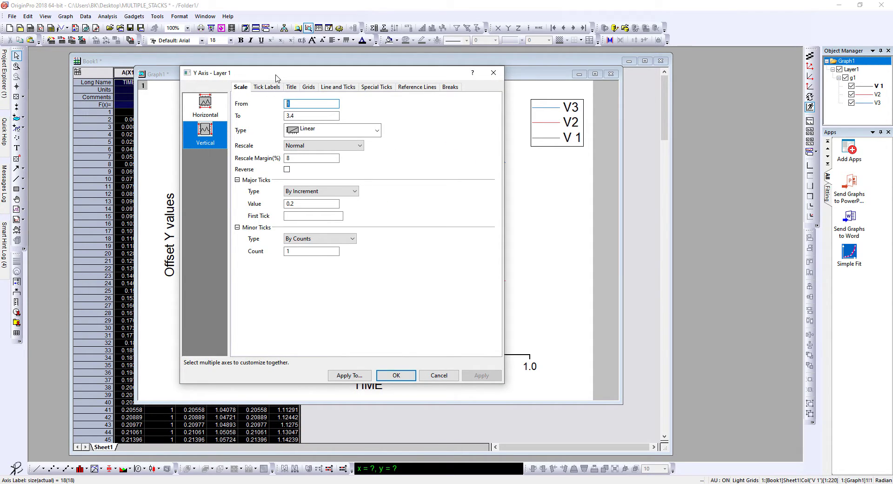
text(0)
click(396, 375)
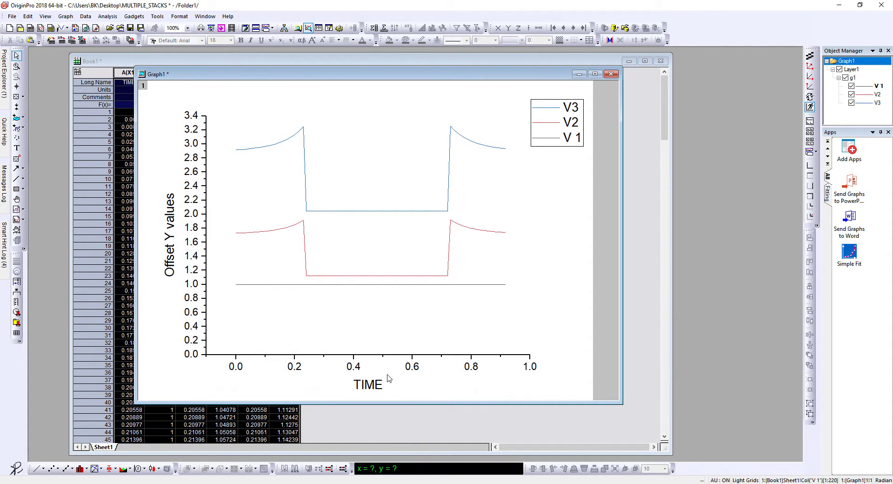
Rearrange the worksheet and graph windows, then select the V 1–V3 curve group.
drag(366, 68, 590, 69)
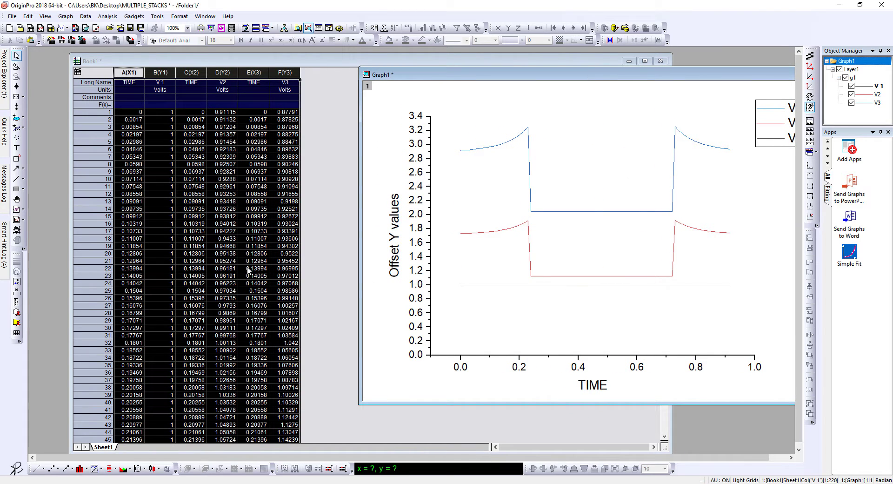
click(180, 199)
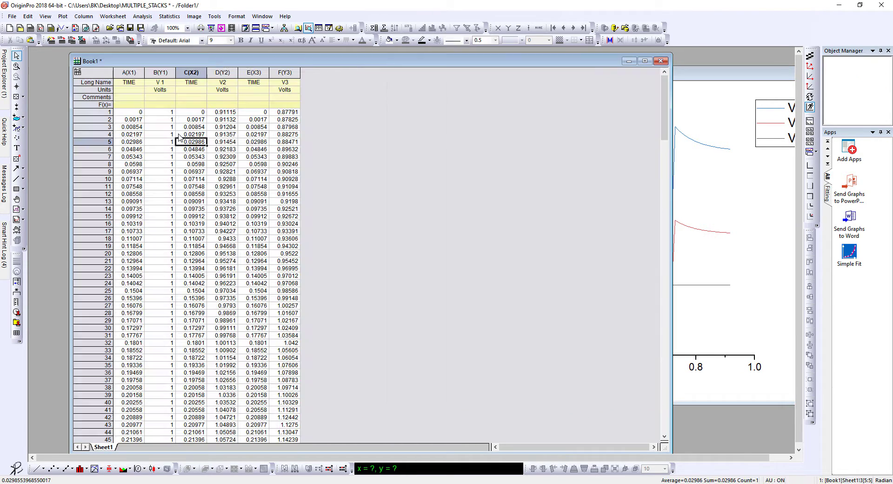
click(160, 72)
click(749, 80)
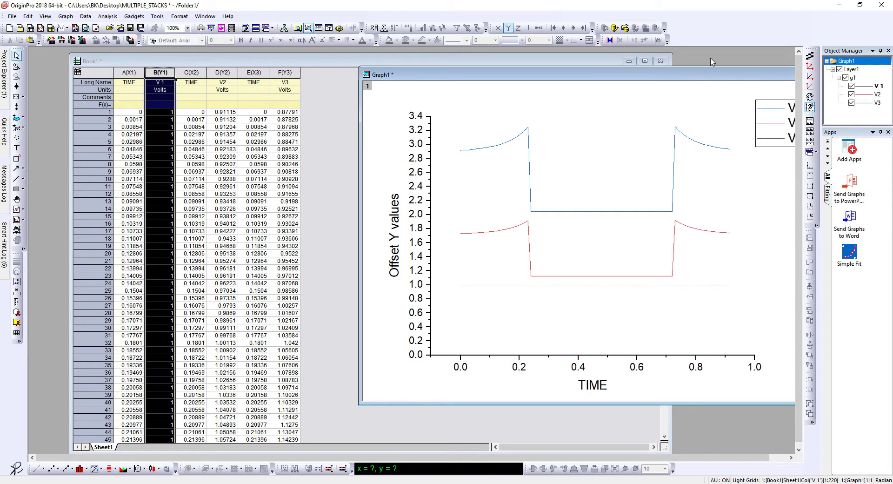
drag(434, 75, 350, 74)
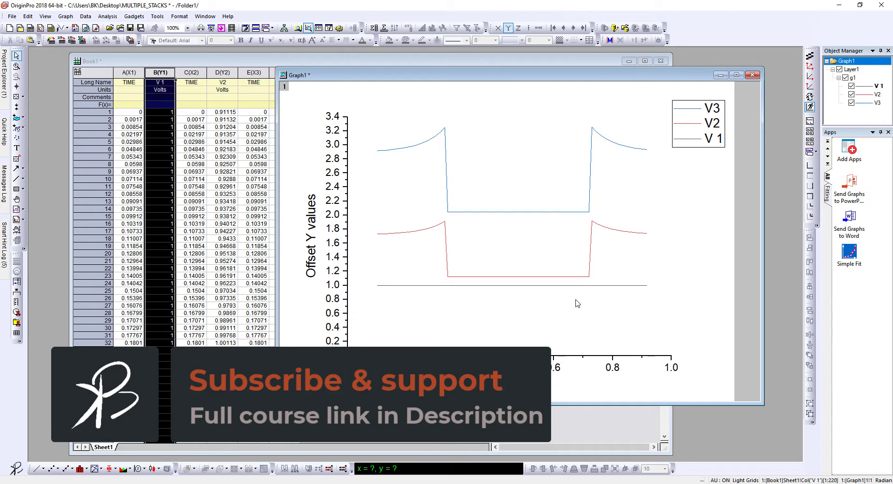
click(584, 286)
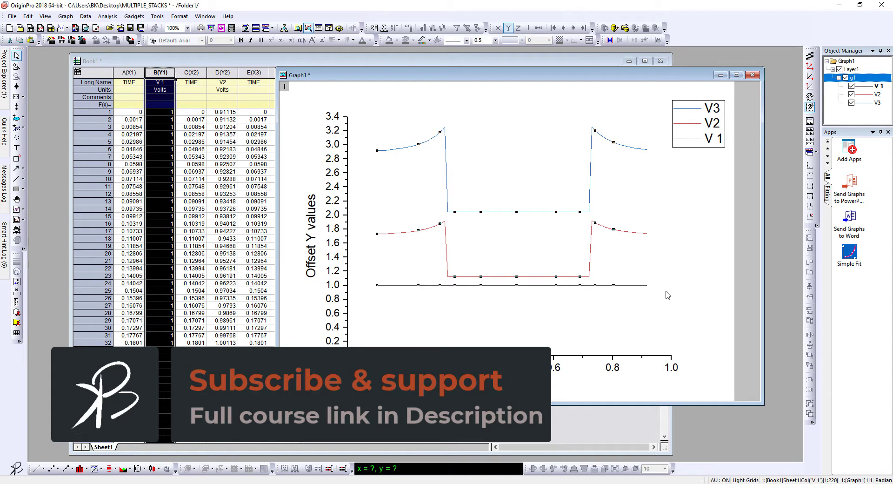
Set the curve group's line width to 2 in Plot Details and apply.
double_click(592, 285)
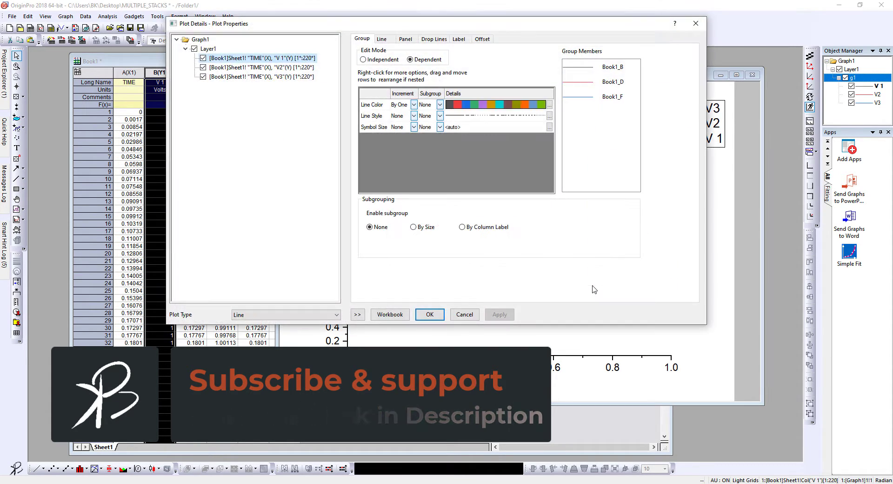
click(381, 38)
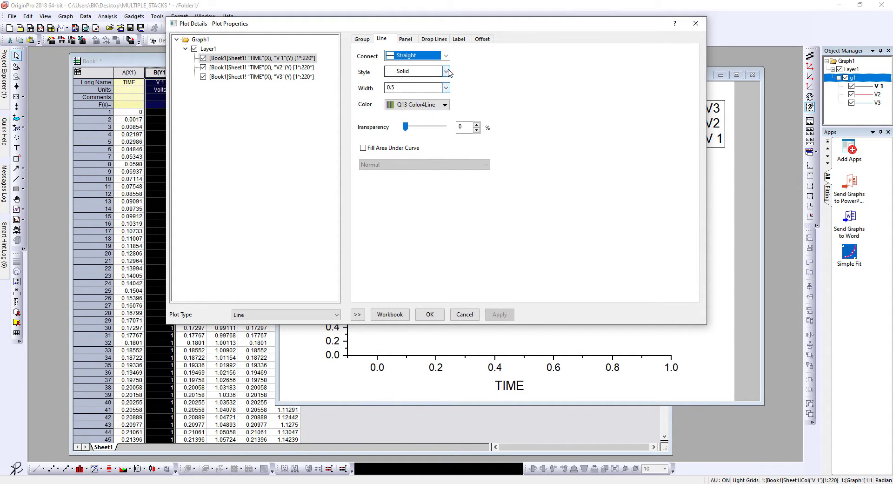
click(446, 88)
click(416, 122)
click(482, 39)
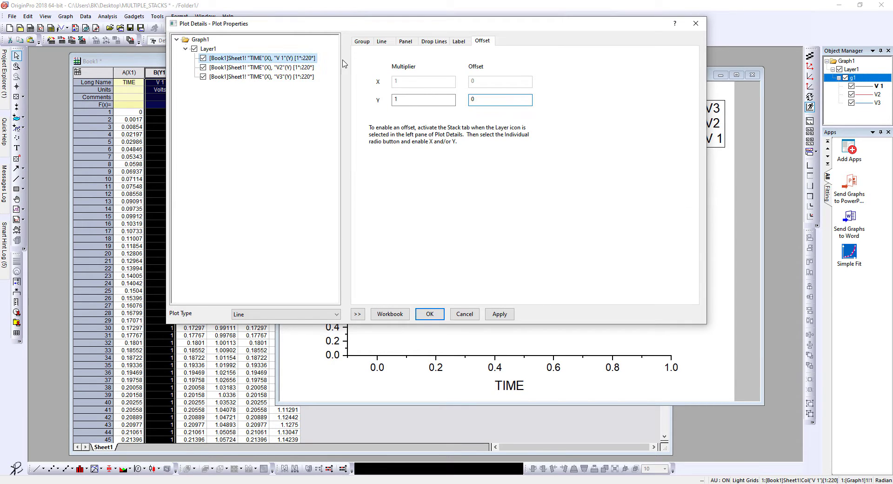
click(430, 314)
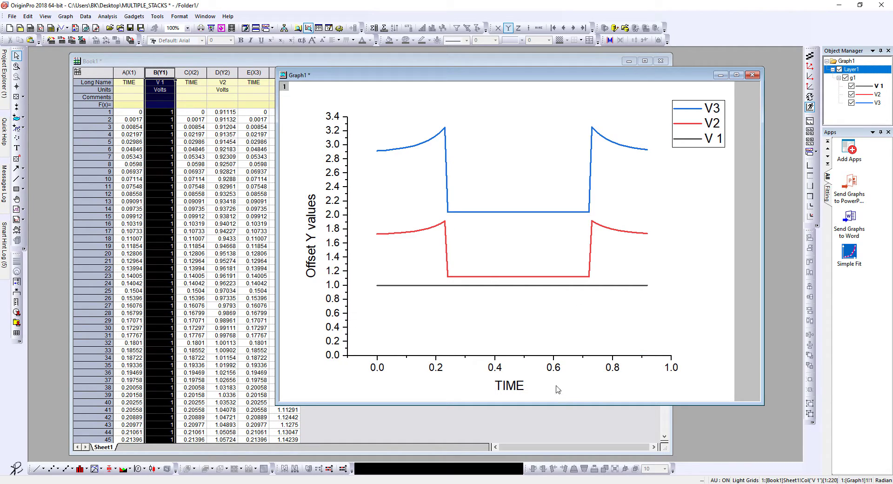
Turn on the top axis with inward major and minor ticks.
double_click(549, 356)
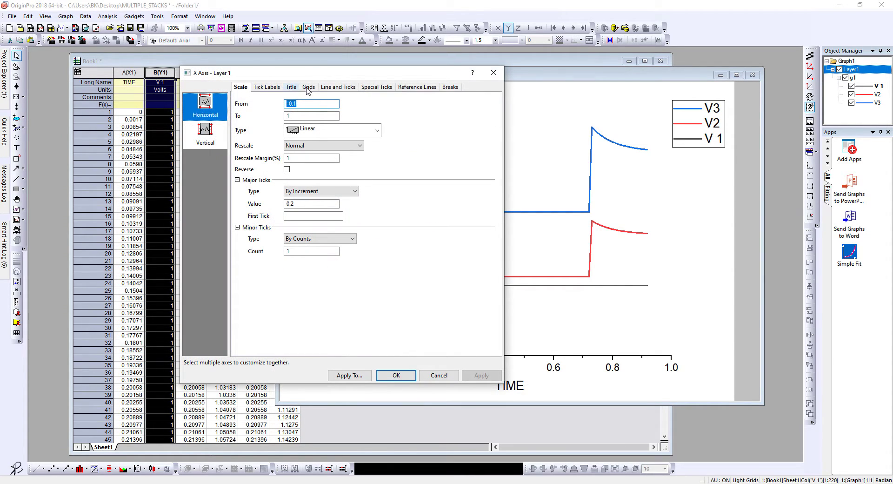
click(345, 87)
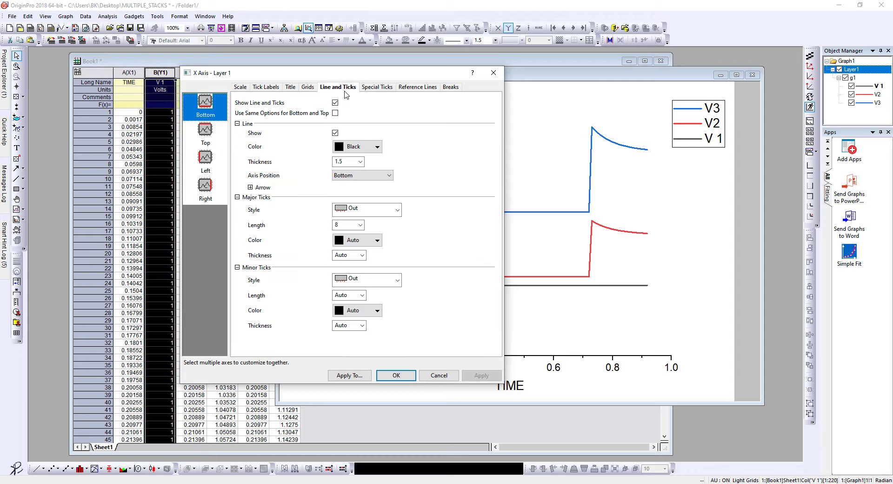
click(204, 136)
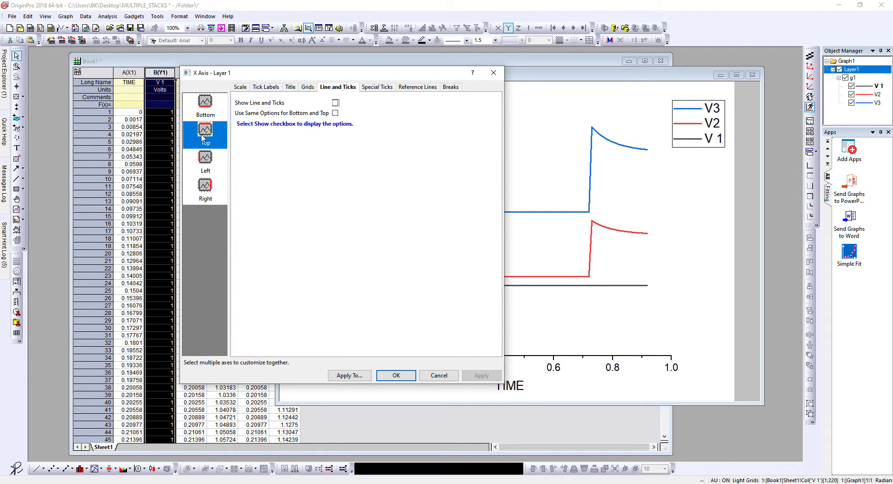
click(336, 103)
click(367, 210)
click(370, 234)
click(331, 278)
click(358, 302)
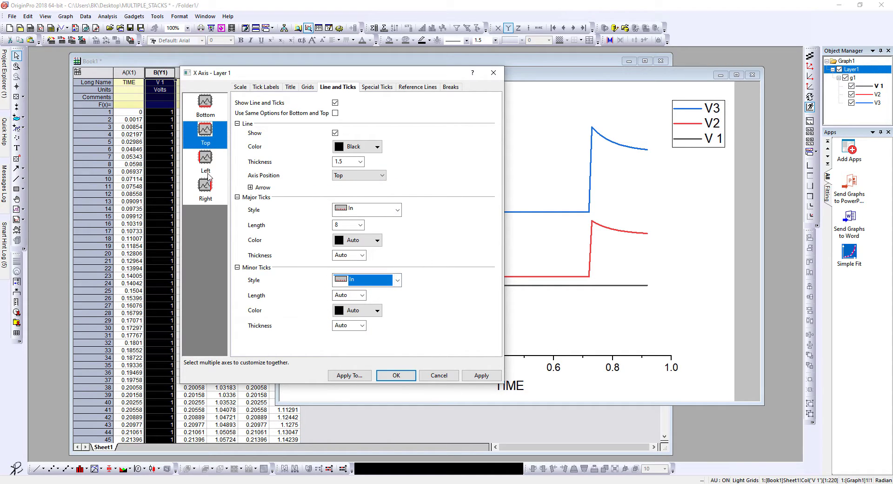
Turn on the right axis with inward major and minor ticks, and apply.
click(206, 186)
click(330, 103)
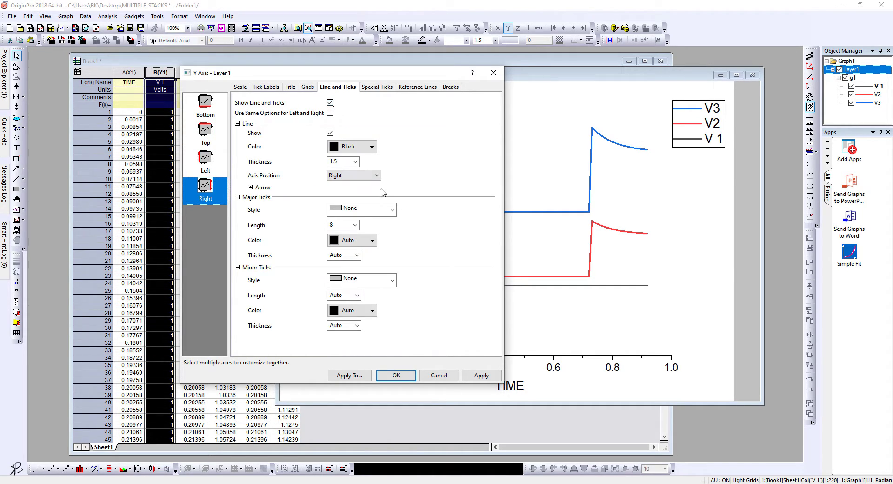
click(387, 210)
click(391, 210)
click(381, 280)
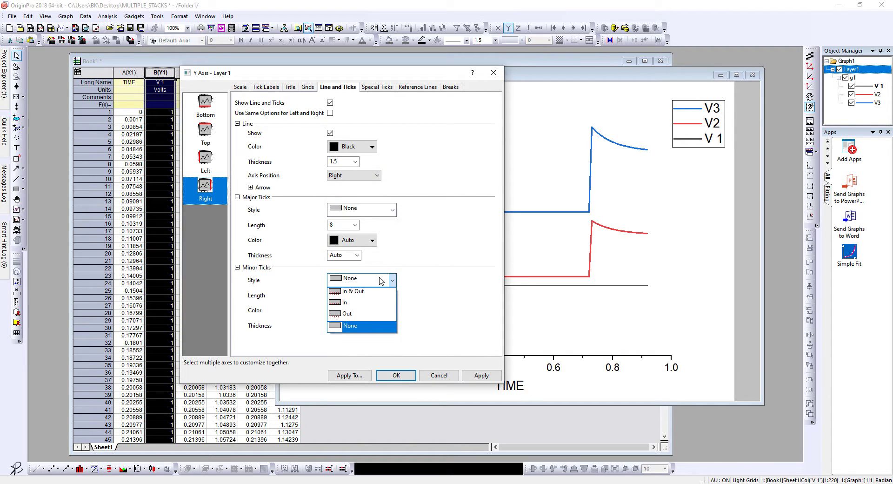
click(368, 302)
click(377, 209)
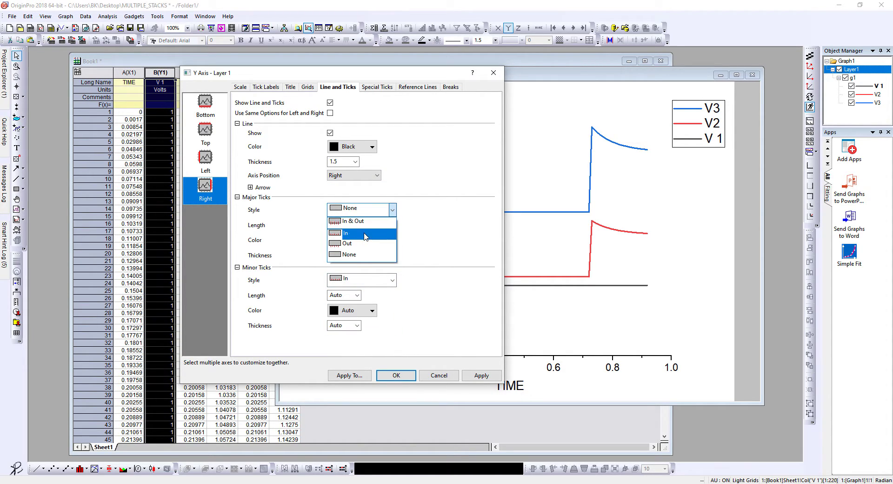
click(365, 234)
click(482, 375)
Apply the axis settings and move the V3/V2/V1 legend inside the plot near the right edge.
click(398, 375)
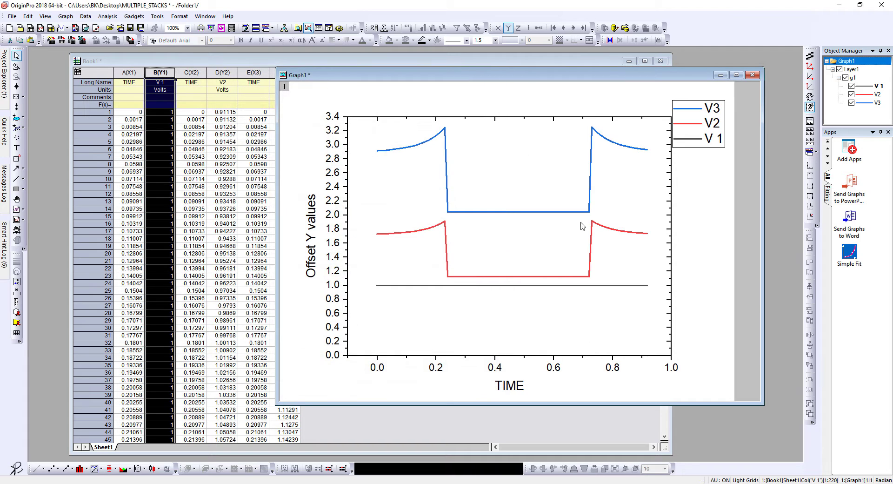
click(708, 125)
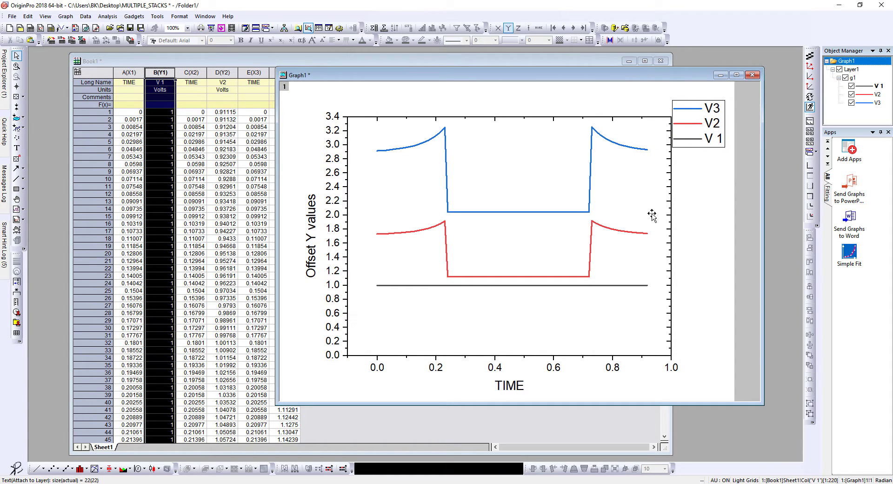
drag(707, 129, 645, 187)
click(726, 185)
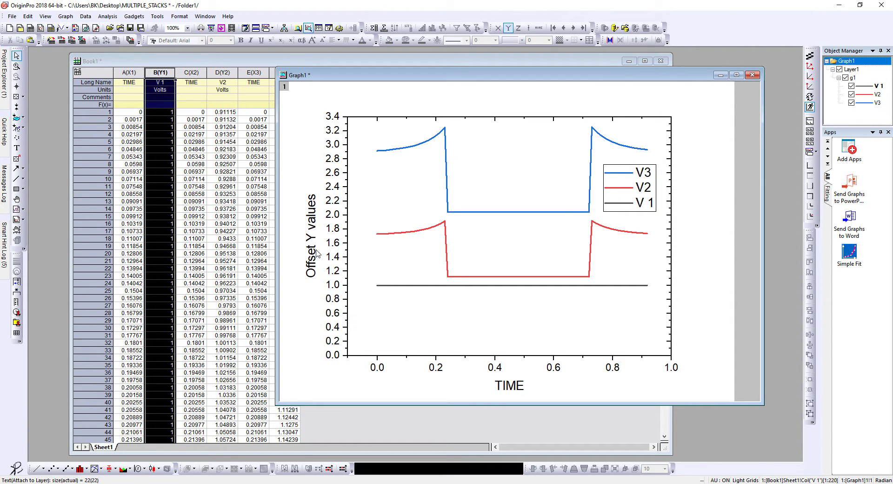
Select the Offset Y and TIME axis titles, then shift the Graph1 window left to reveal more columns.
click(317, 211)
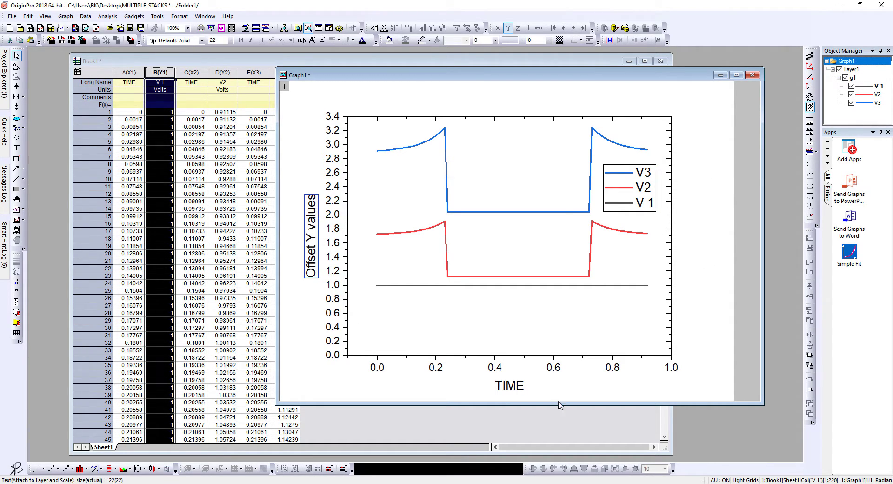
click(516, 389)
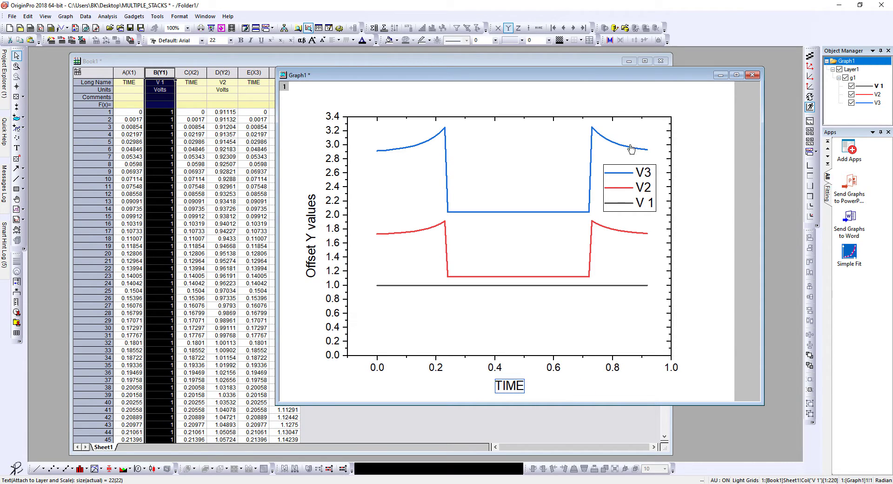
drag(571, 76, 482, 72)
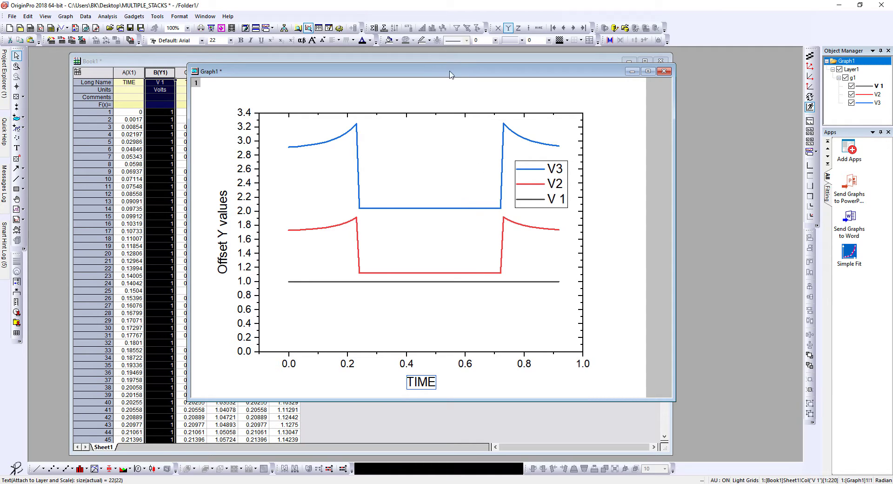
drag(453, 75, 463, 77)
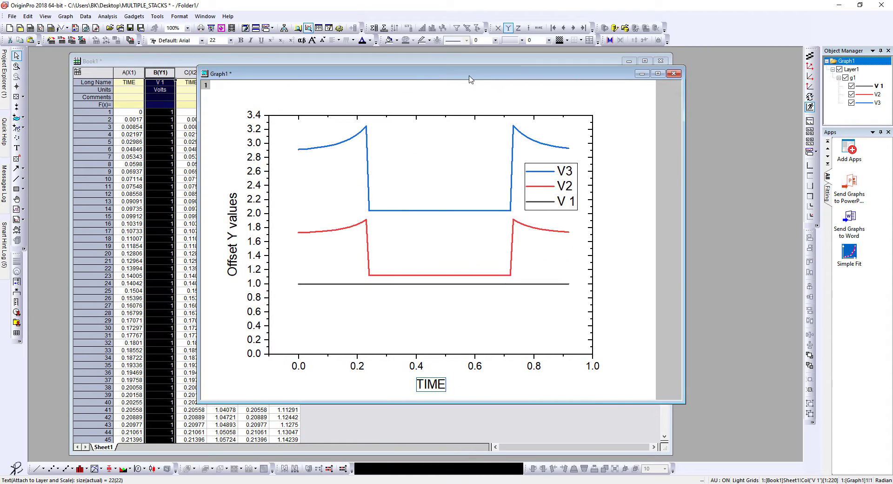
Close Graph1, then plot columns TIME through V3 as a Multi-Panel Stack graph.
click(673, 73)
click(394, 264)
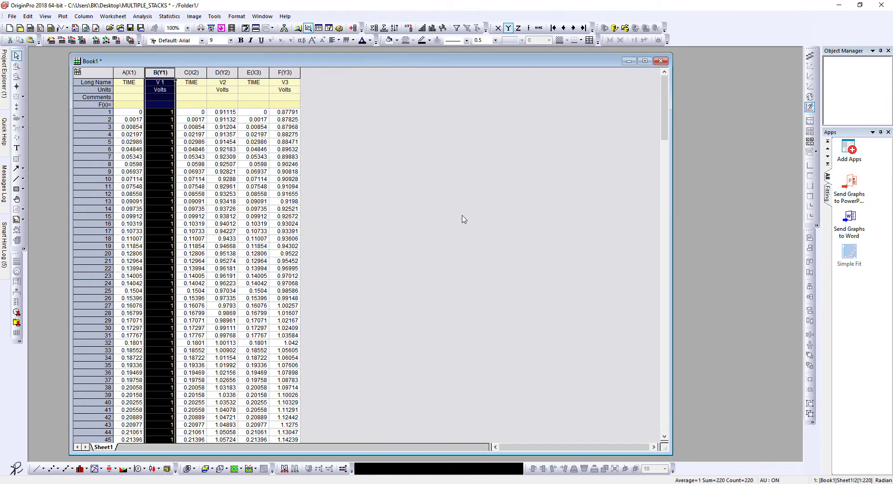
drag(137, 68, 282, 85)
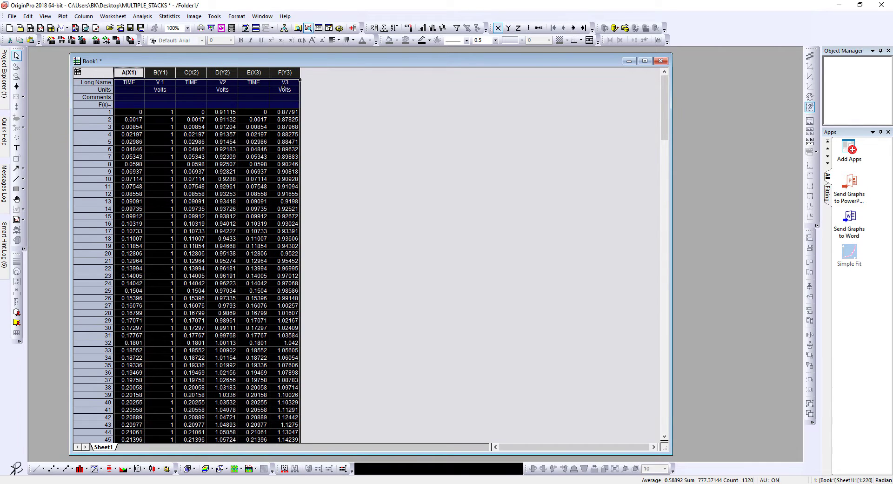
click(62, 16)
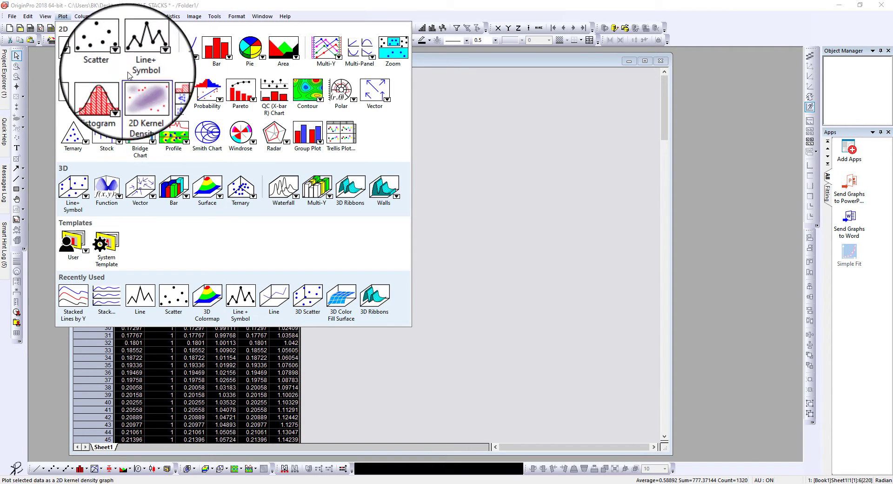
mouse_move(349, 66)
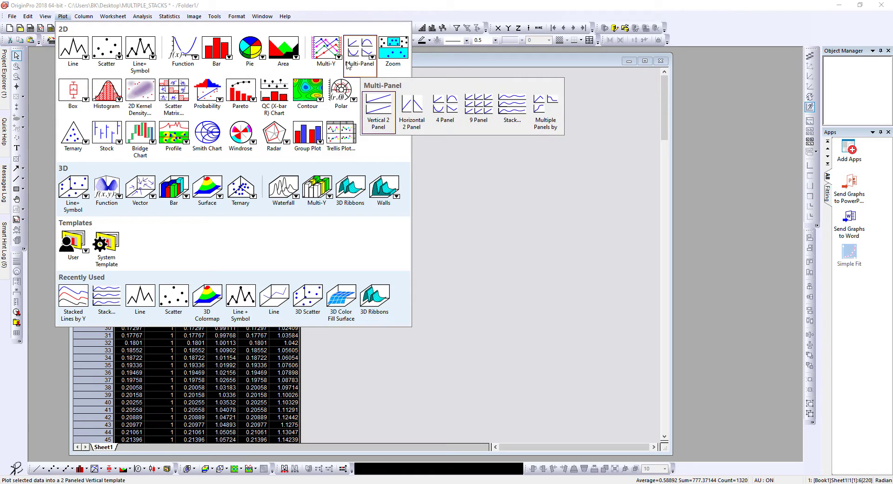
click(510, 114)
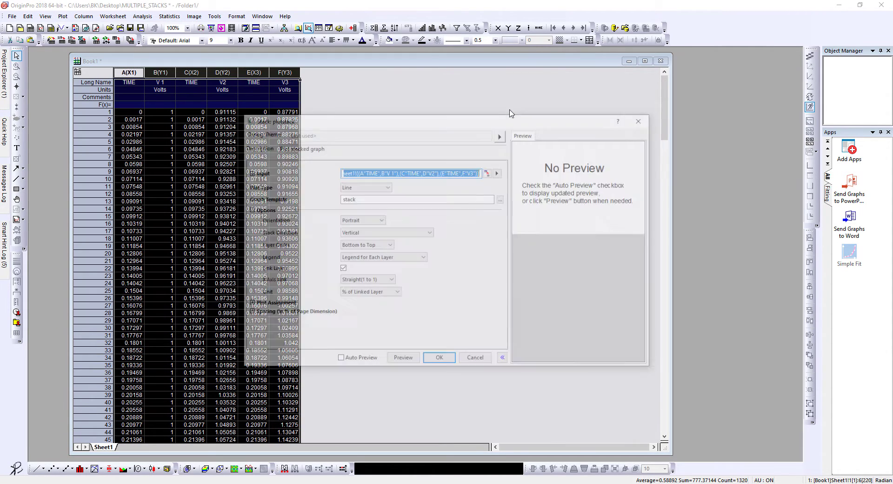
click(448, 363)
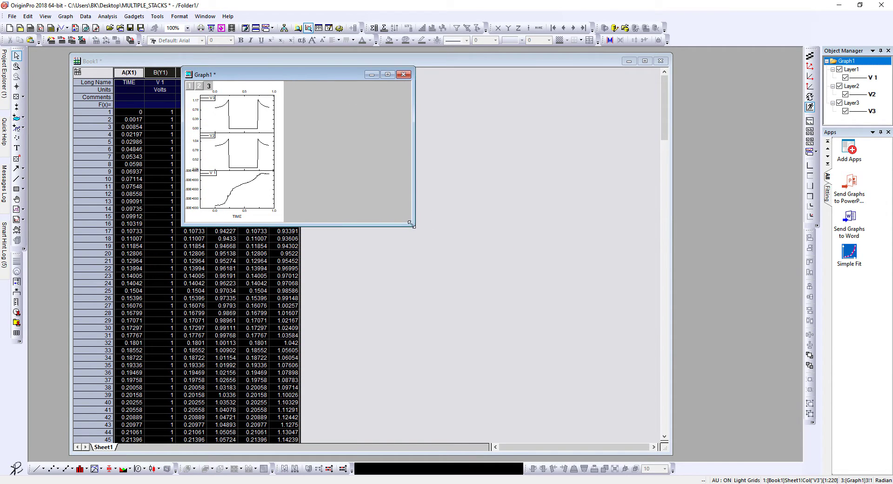
Enlarge and reposition the new stack graph window, then select the V 1 panel's Y tick labels.
drag(410, 223, 577, 456)
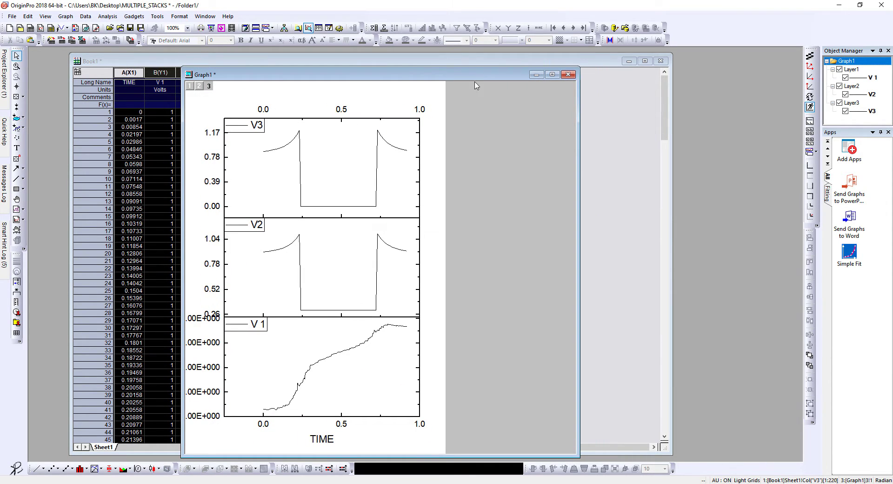
drag(476, 74, 528, 66)
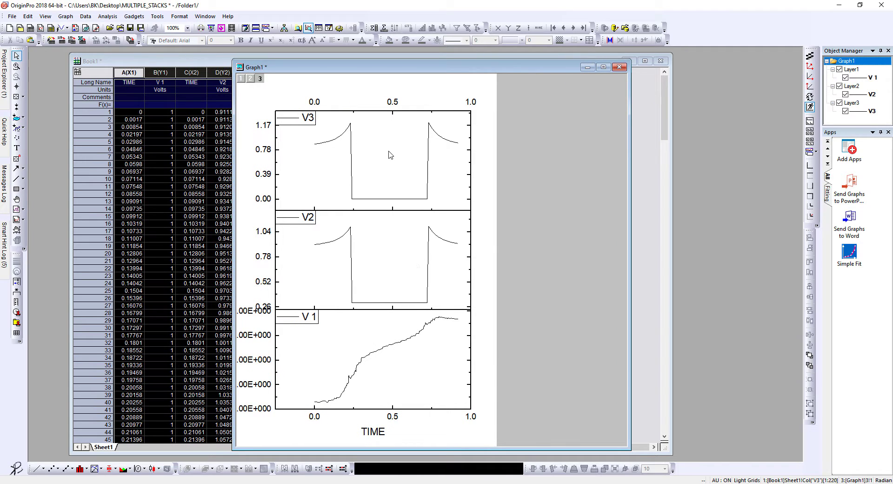
click(266, 338)
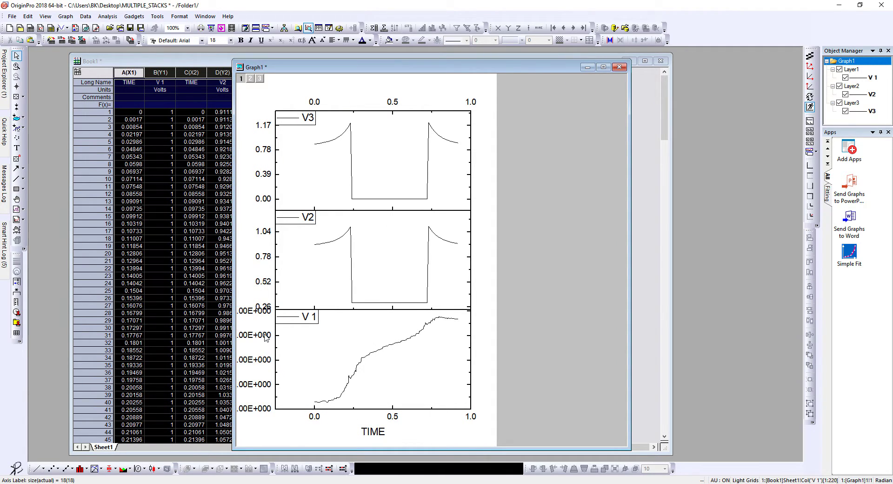
Set the V 1 panel's Y tick labels to Scientific:10^3 display and apply.
key(alt+Return)
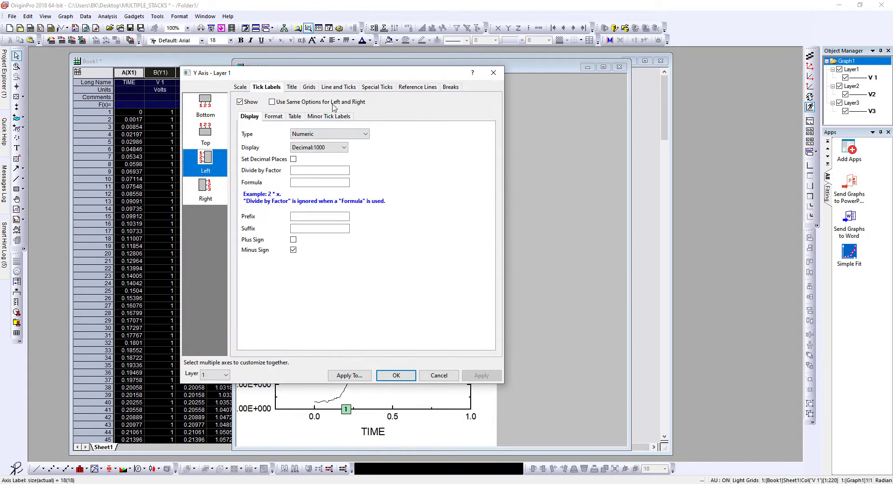
drag(340, 77, 592, 95)
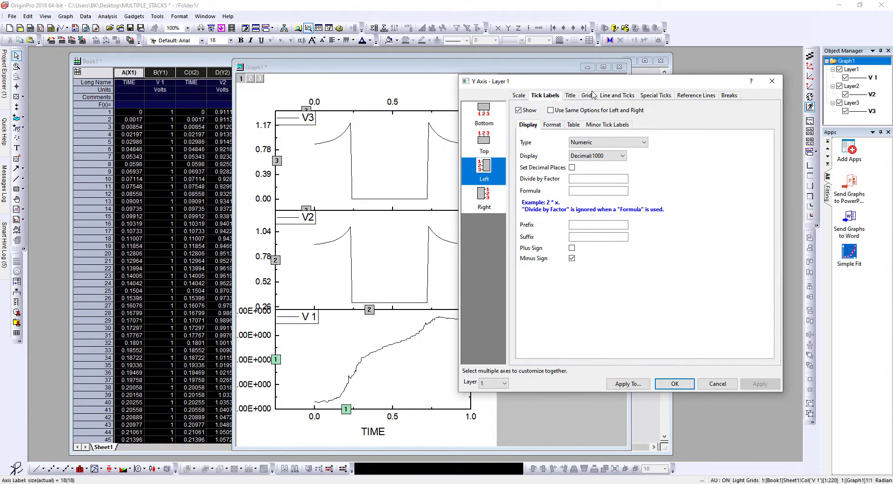
click(520, 95)
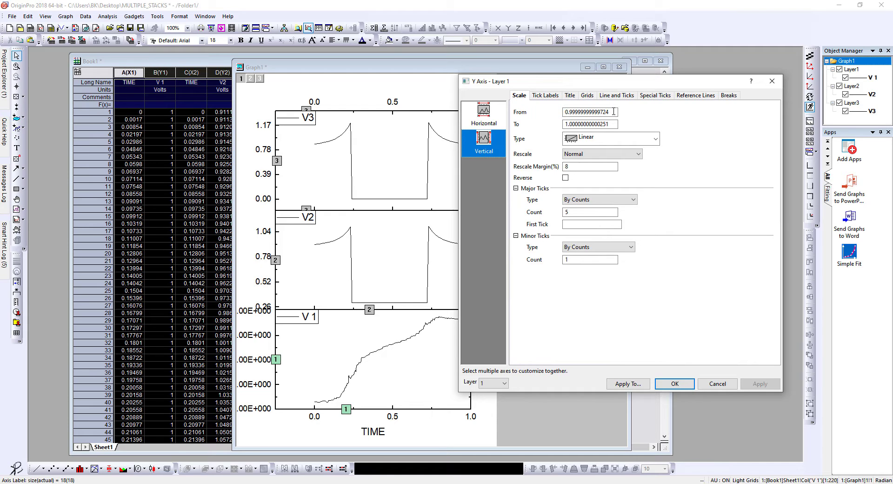
click(545, 95)
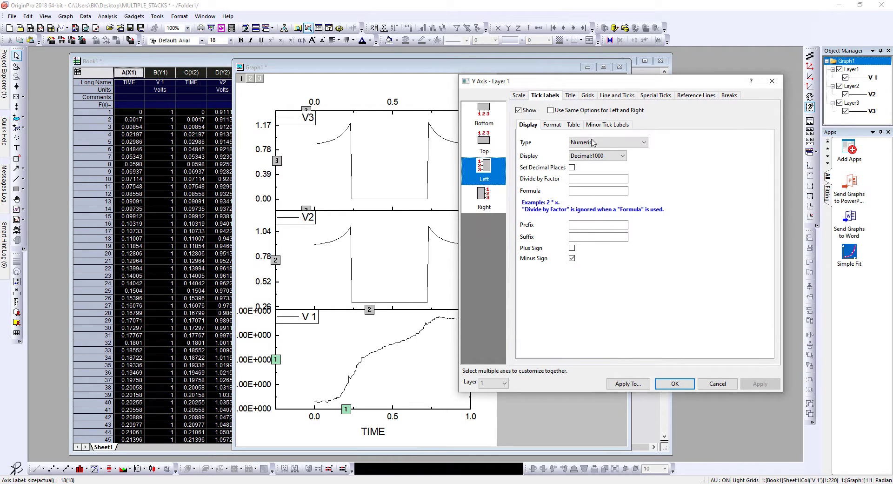
click(607, 158)
click(607, 172)
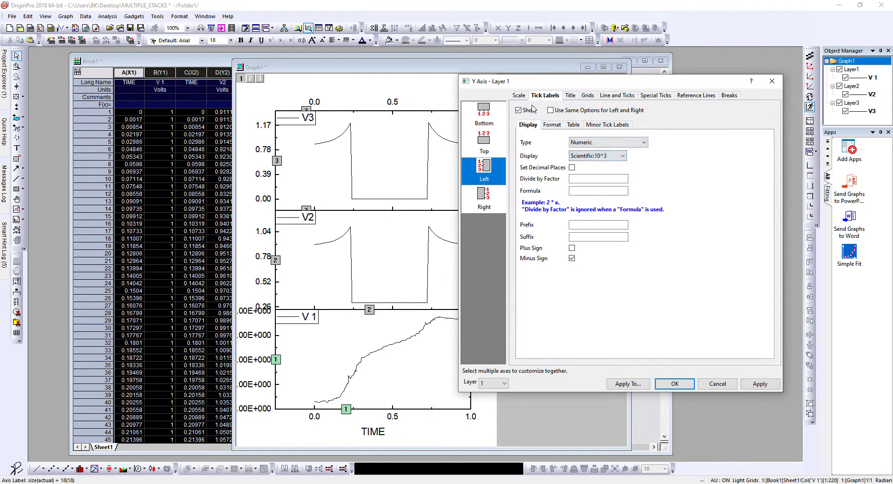
click(759, 384)
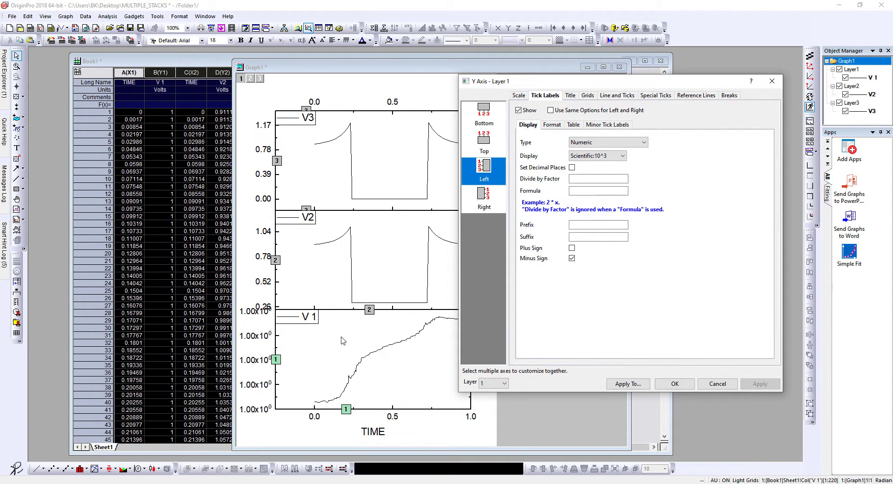
Widen the V 1 Y scale to end at 1.00000000000551, apply, and close the dialog.
click(524, 96)
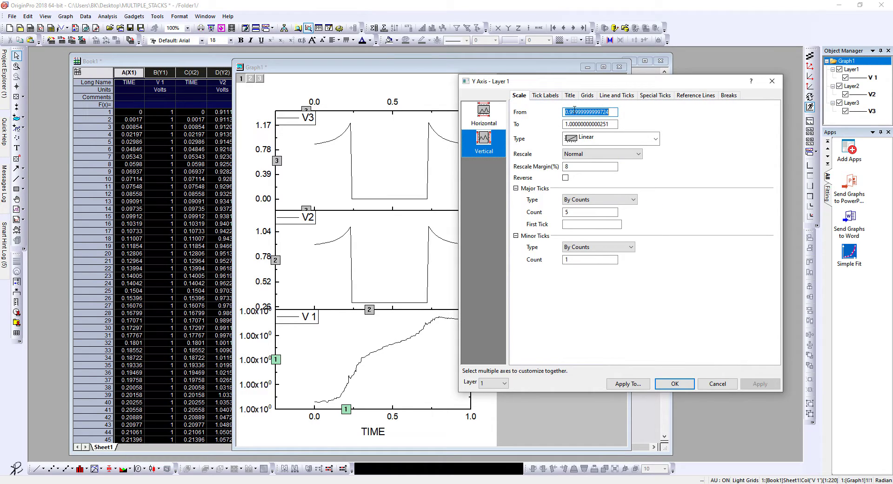
click(574, 111)
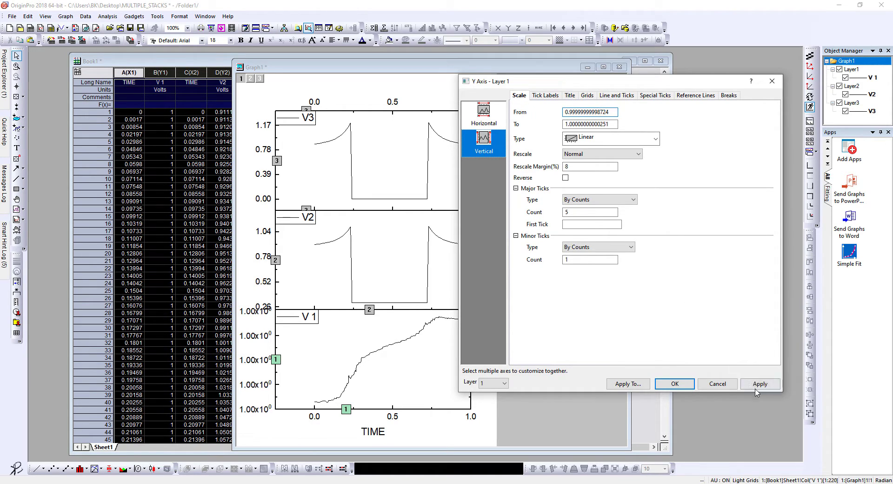
click(761, 384)
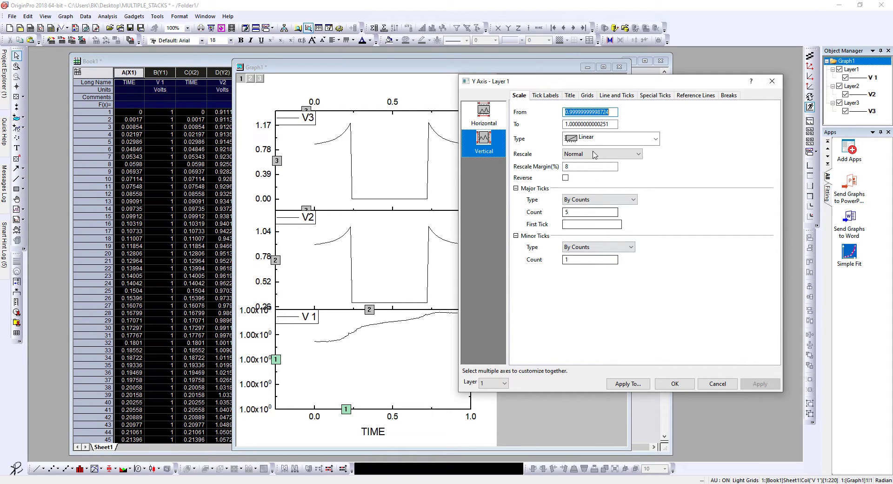
double_click(603, 124)
click(603, 124)
key(Delete)
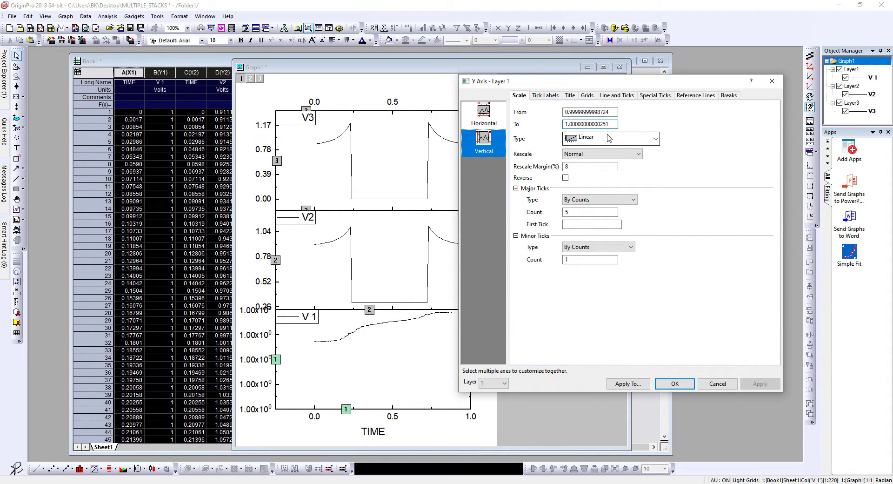
text(5)
click(760, 384)
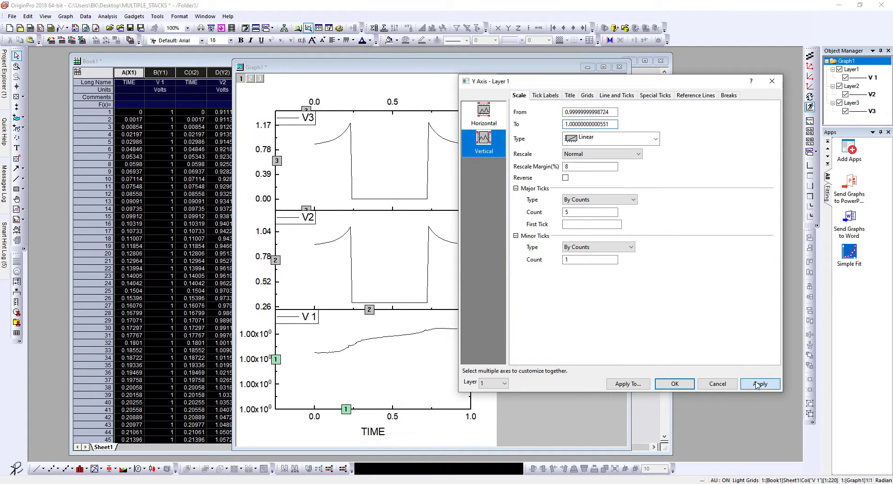
click(675, 384)
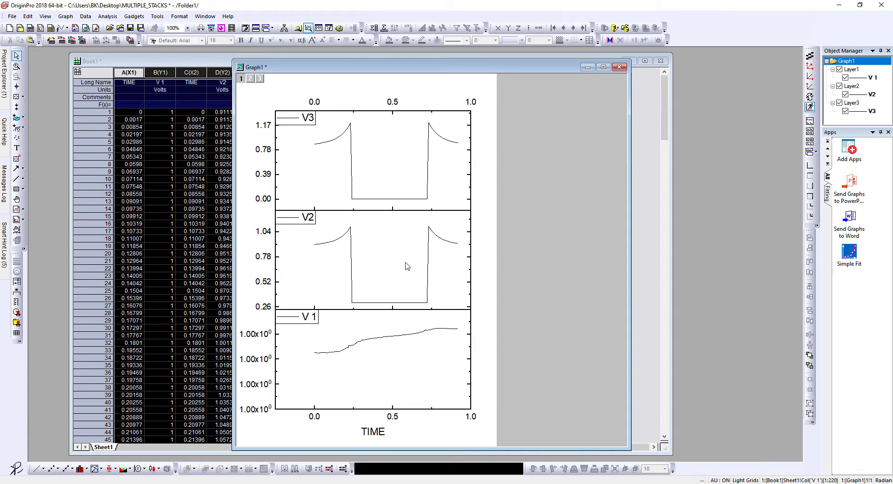
drag(394, 67, 563, 71)
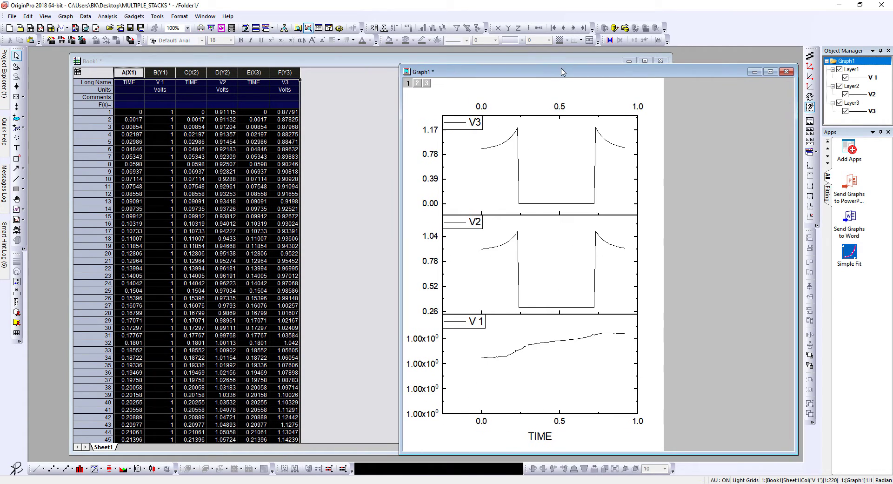
click(561, 111)
click(431, 132)
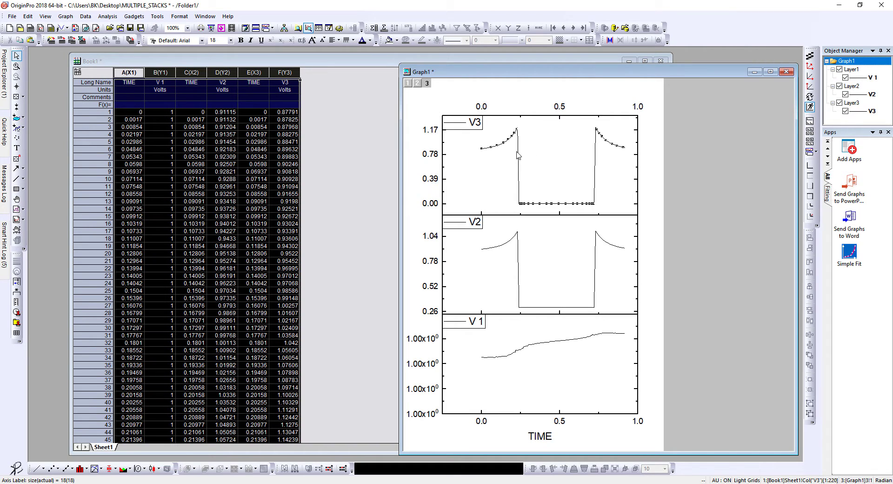
click(517, 134)
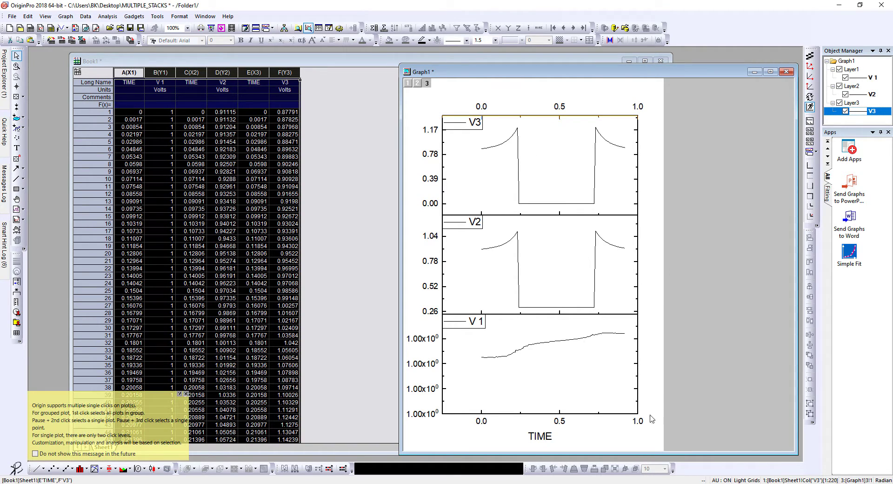
click(547, 433)
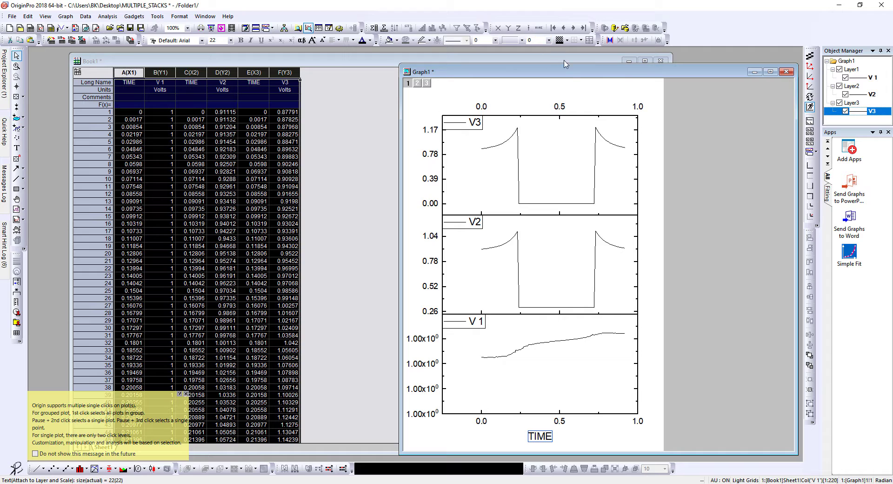
drag(571, 75, 504, 69)
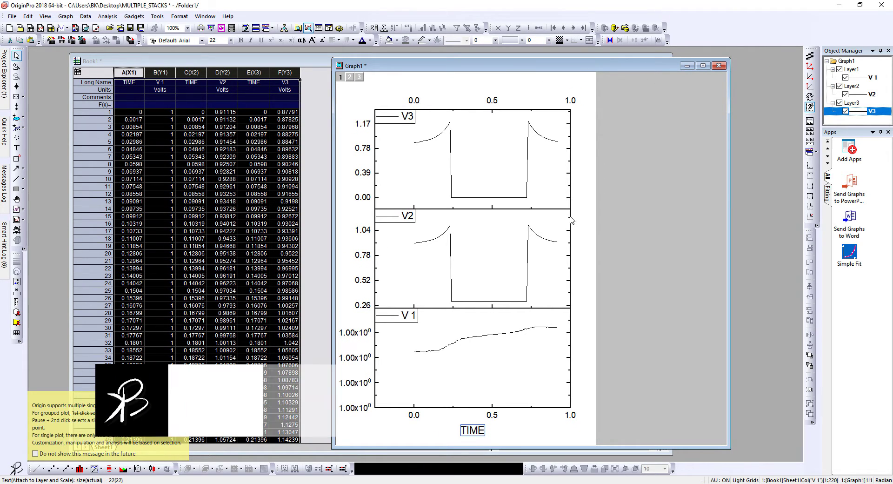